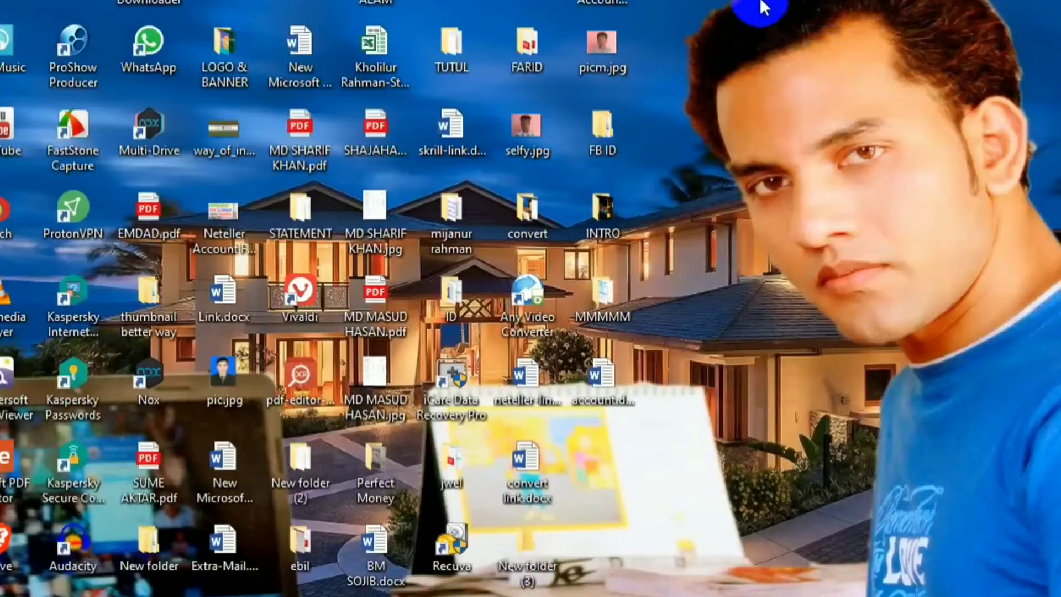
right_click(762, 7)
click(831, 62)
right_click(712, 3)
click(773, 34)
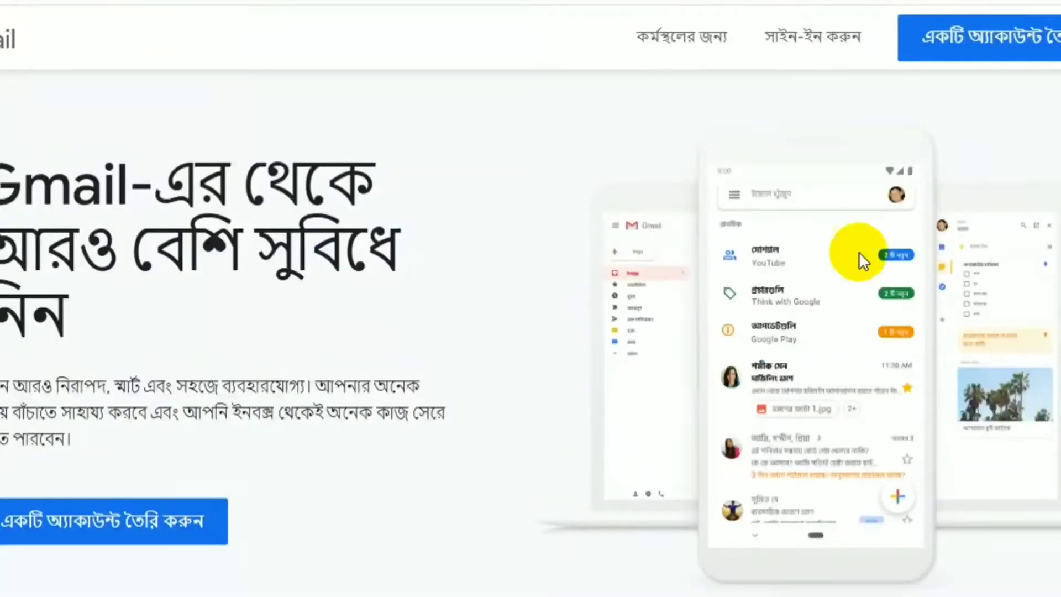
- Open the Gmail sign-in page and switch its display language to English
click(817, 35)
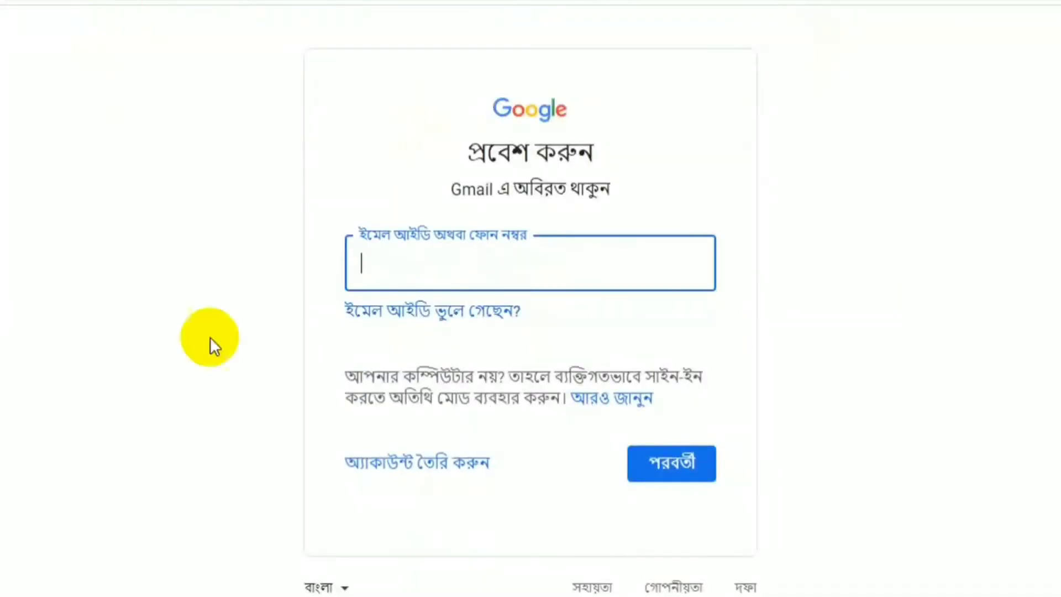
click(322, 585)
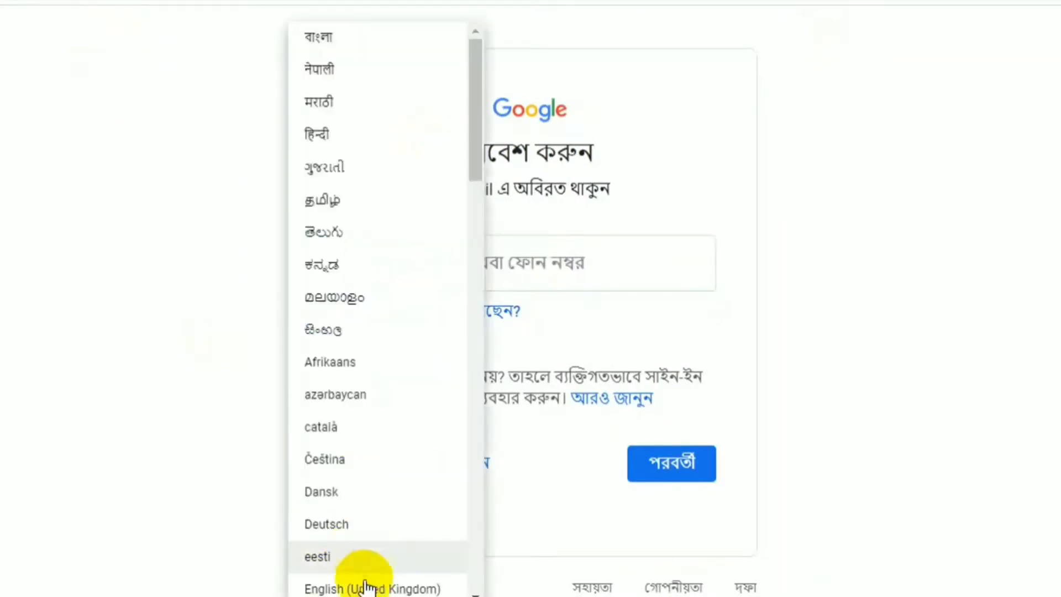
scroll(366, 575, down, 1)
click(362, 521)
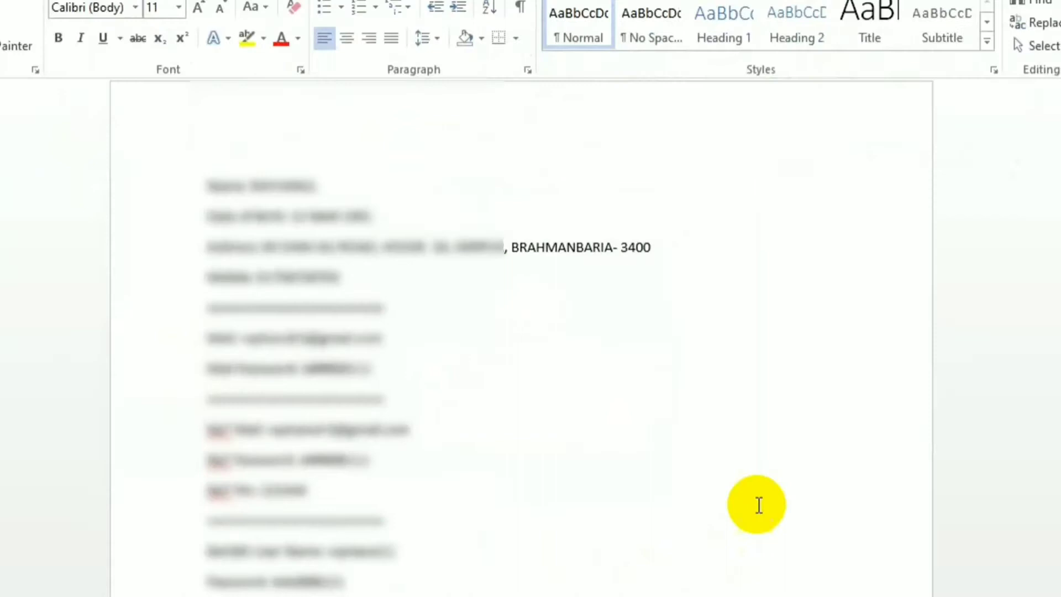
- Copy the Gmail address from the Word notes document into the Google sign-in email field
scroll(722, 457, down, 5)
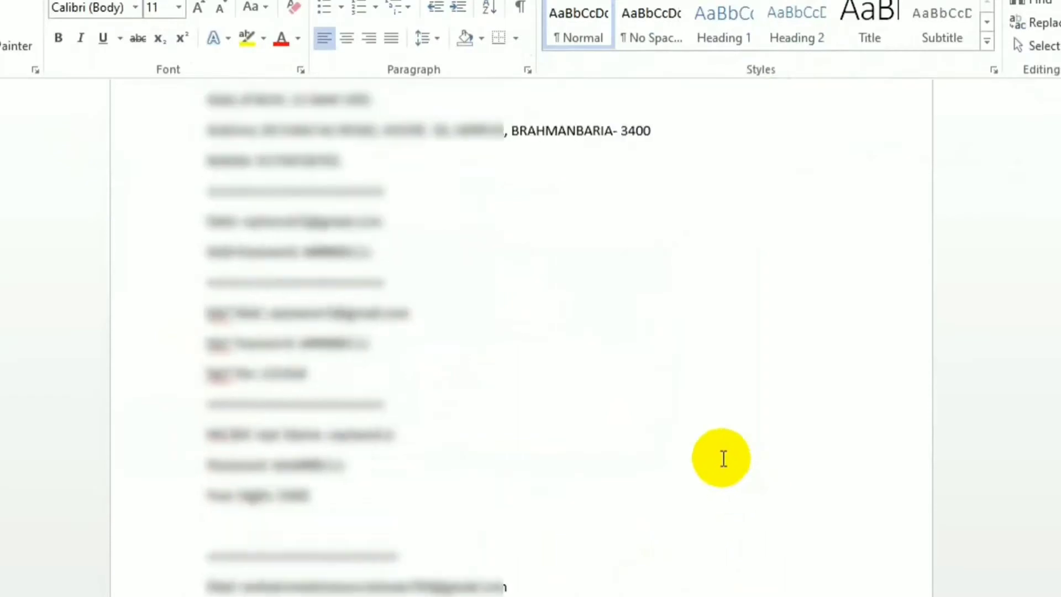
scroll(714, 457, down, 1)
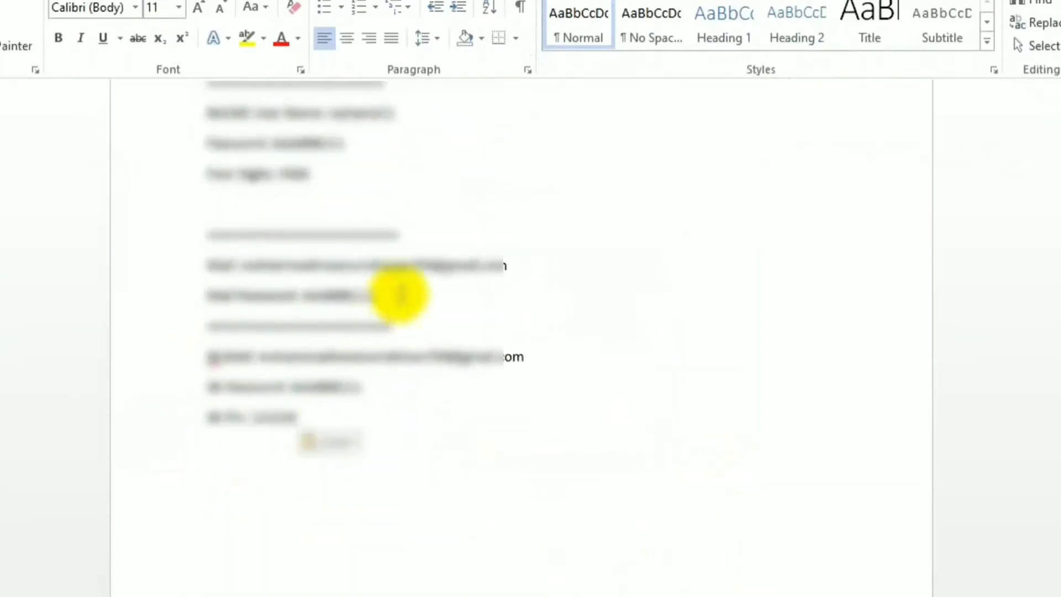
drag(511, 267, 324, 280)
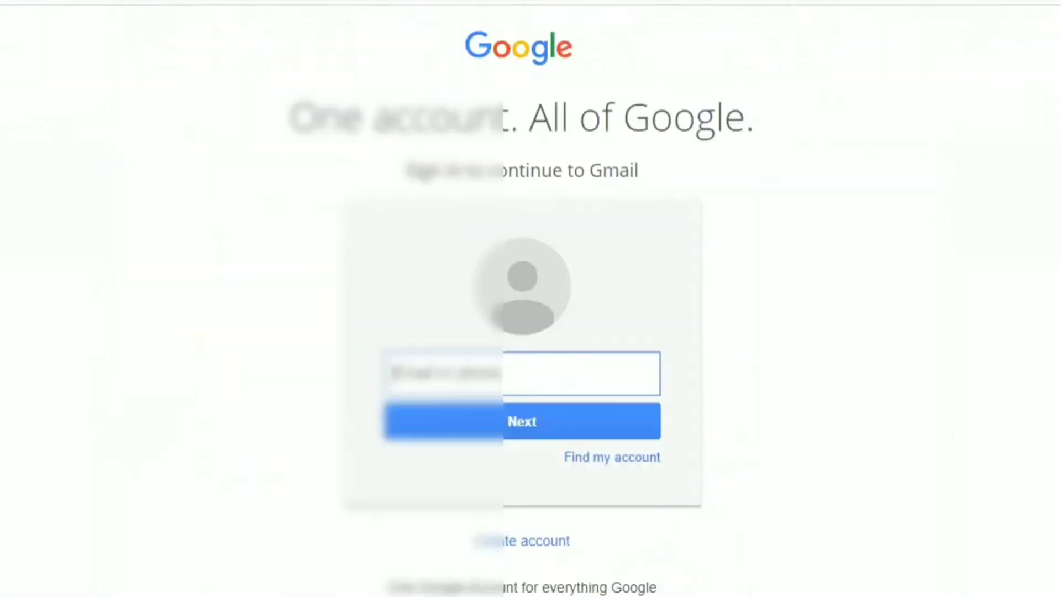
key(ctrl+v)
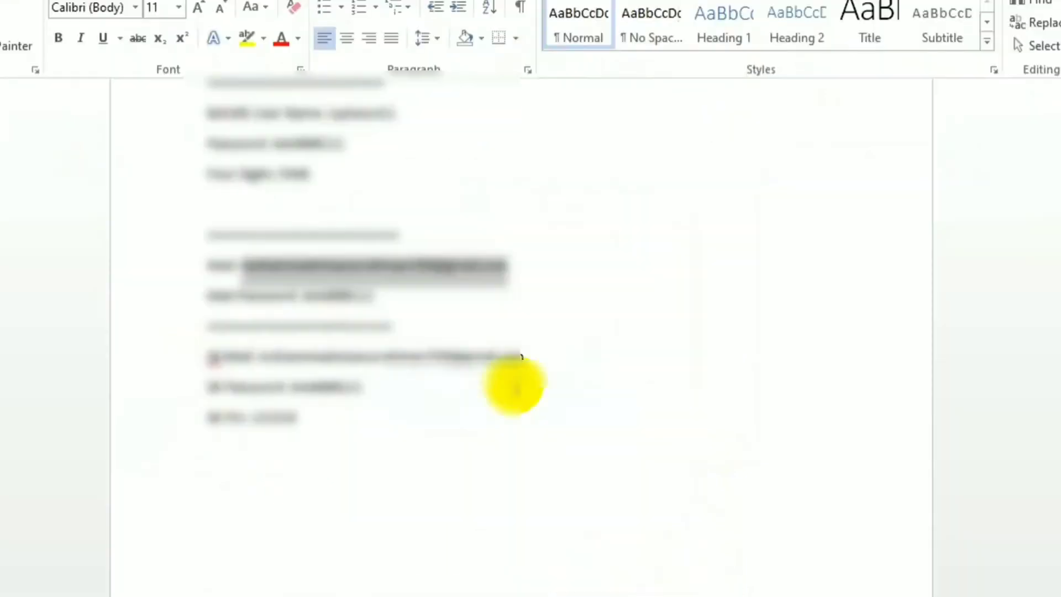
- Copy the mail password from the Word notes, continue past the email prompt, enter the account password and sign in to Gmail
drag(373, 296, 304, 294)
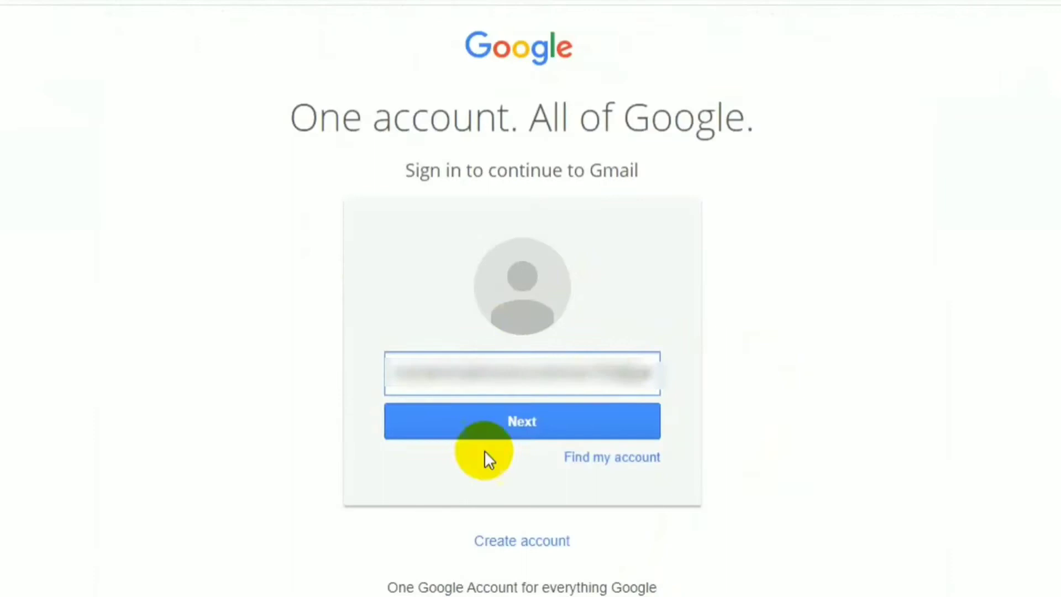
click(513, 421)
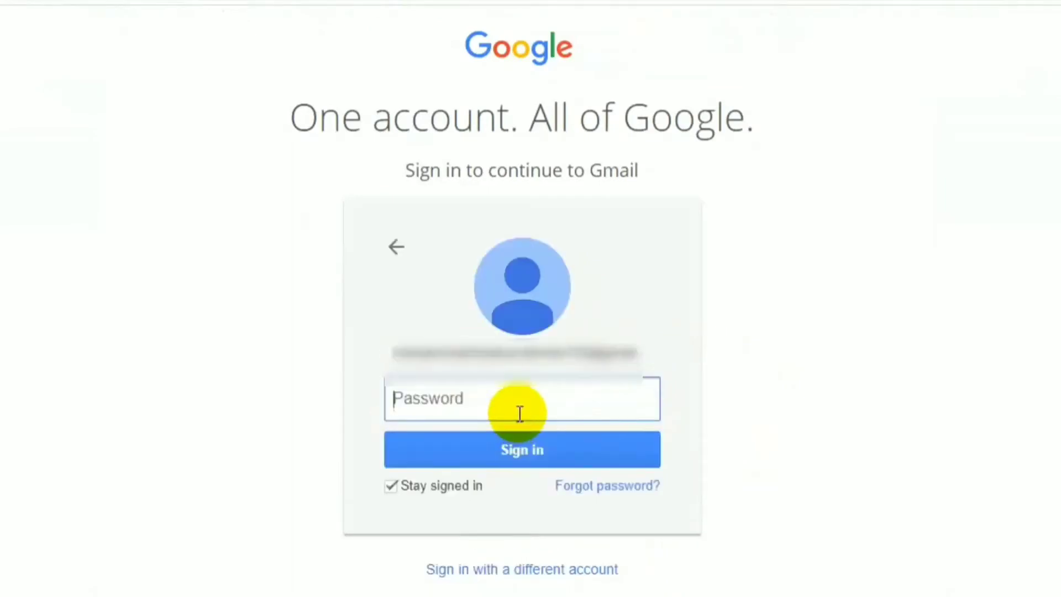
text(••••••••••)
click(515, 449)
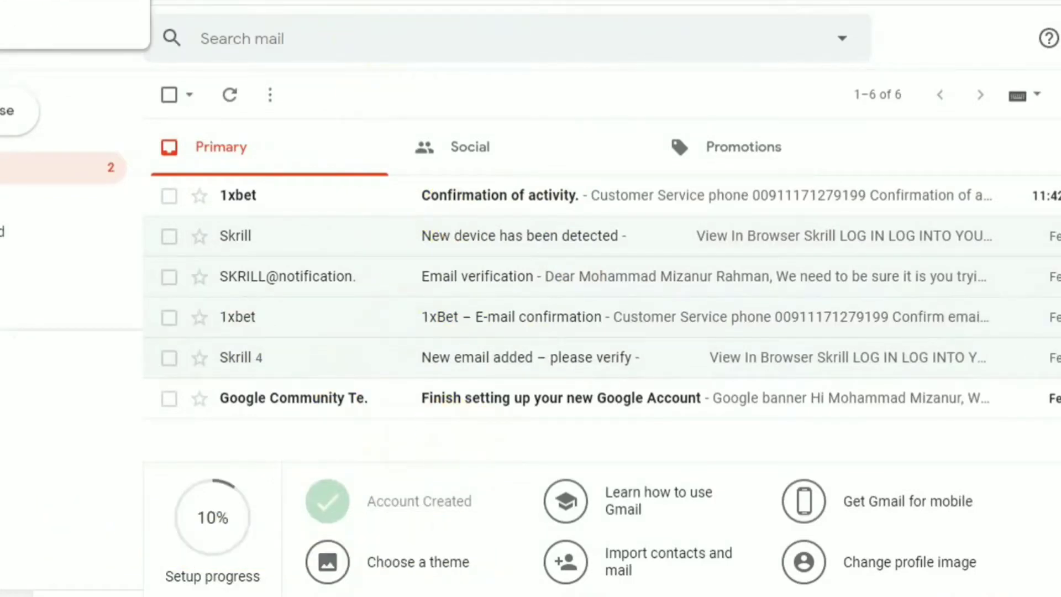
- Pause Kaspersky protection until application restart
click(995, 594)
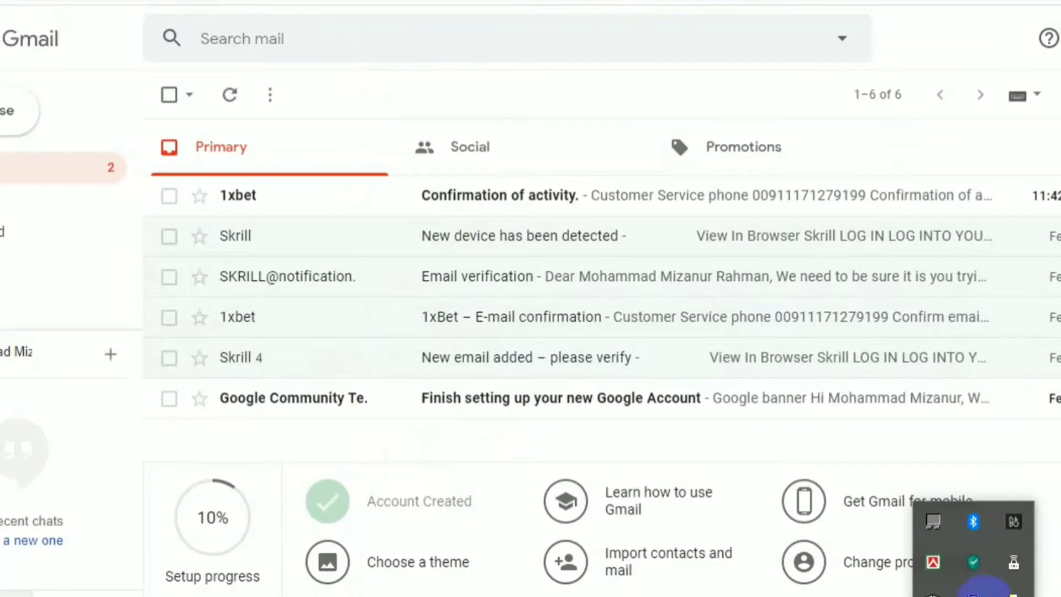
right_click(982, 556)
click(993, 470)
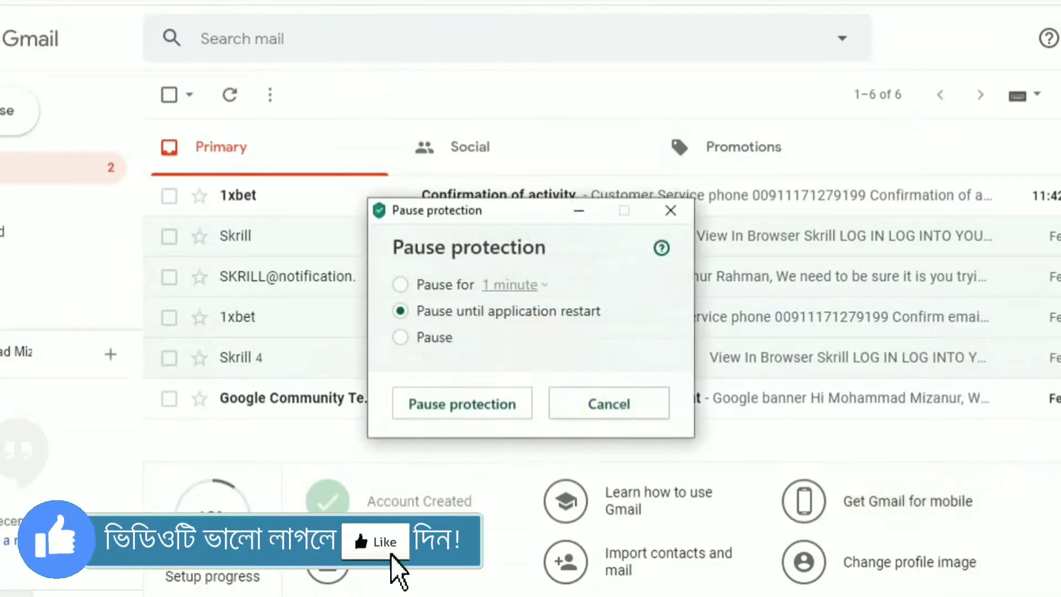
click(462, 403)
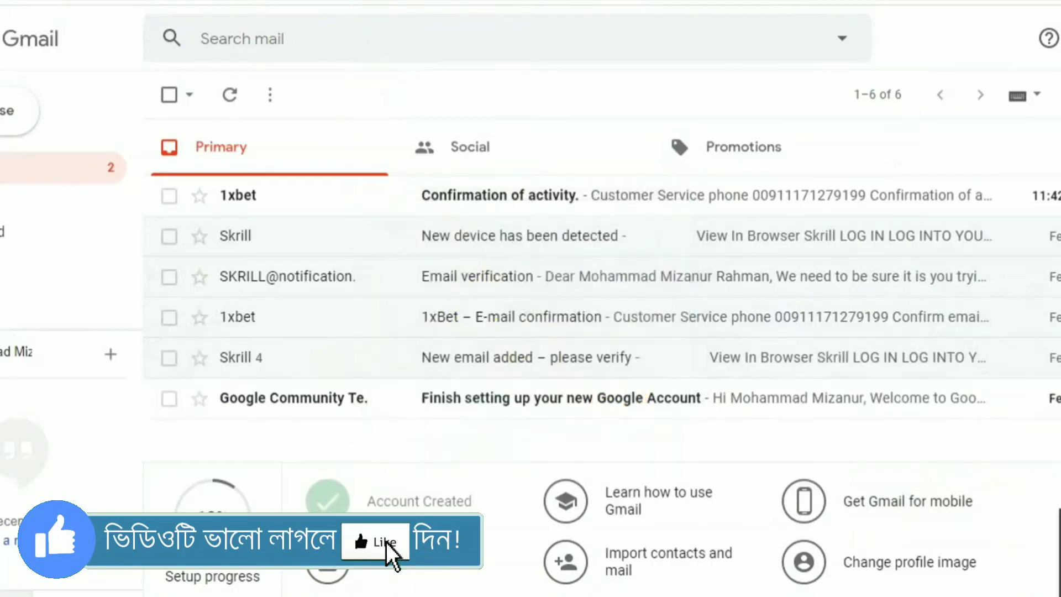
- Open skrill.com in a new browser tab and go to its login page
key(ctrl+t)
text(s)
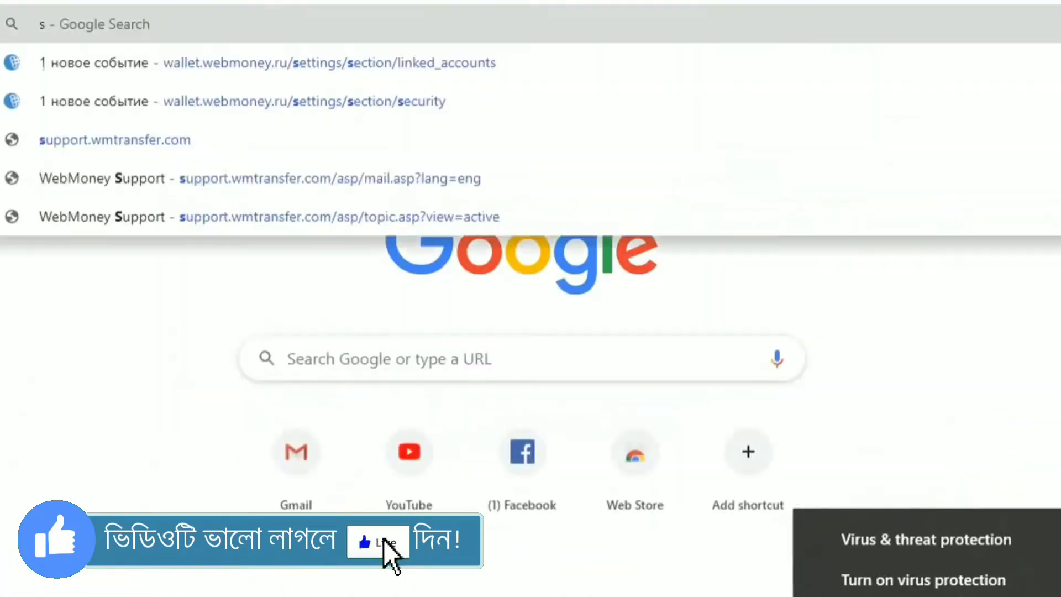
text(krill.)
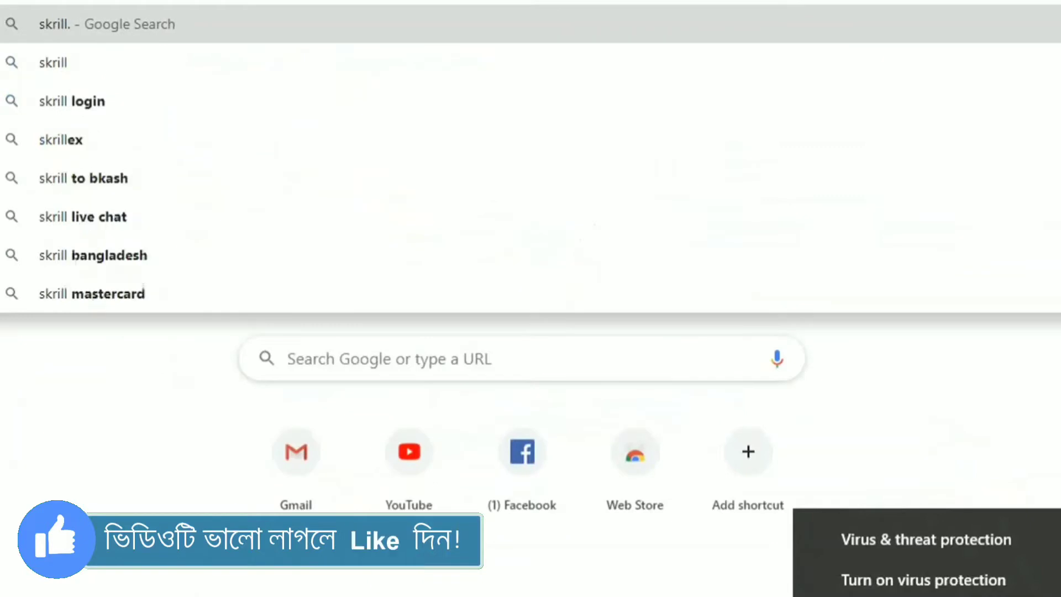
text(com)
key(Return)
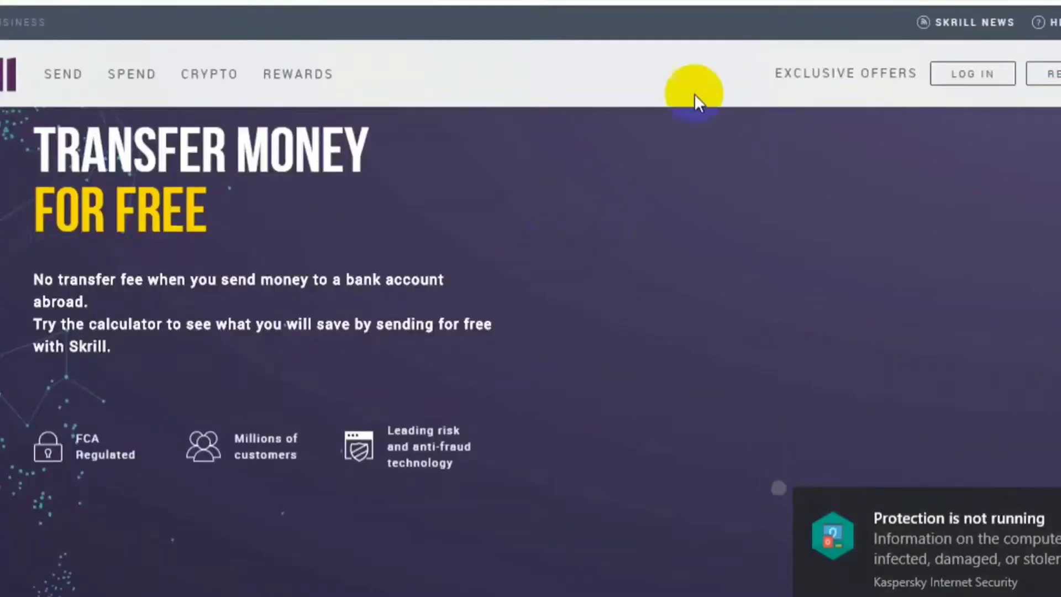
click(978, 77)
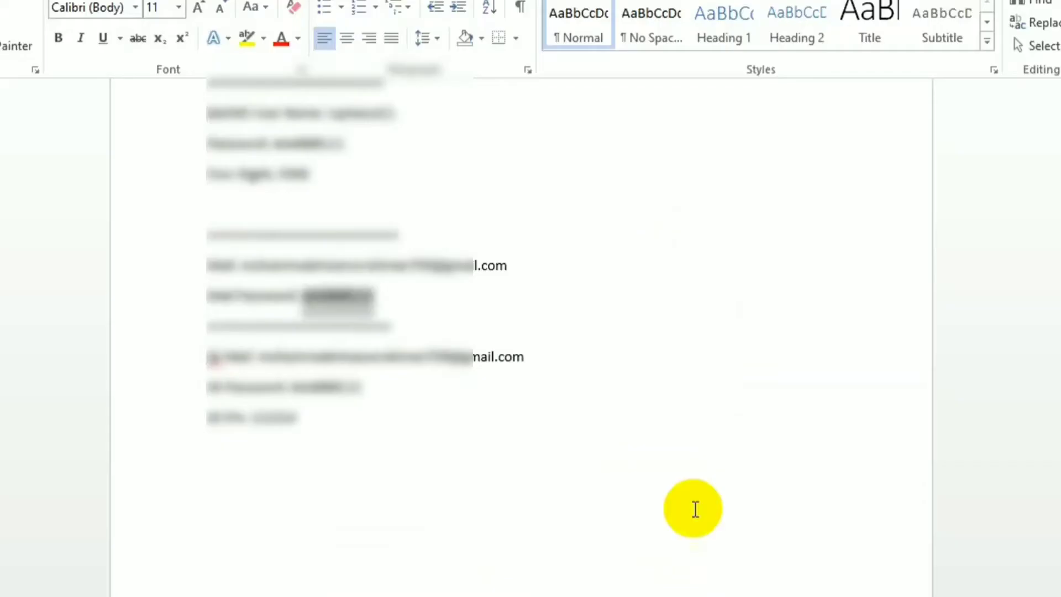
- Copy the Skrill email and password from the Word notes into the Skrill login form and submit it
scroll(581, 428, up, 2)
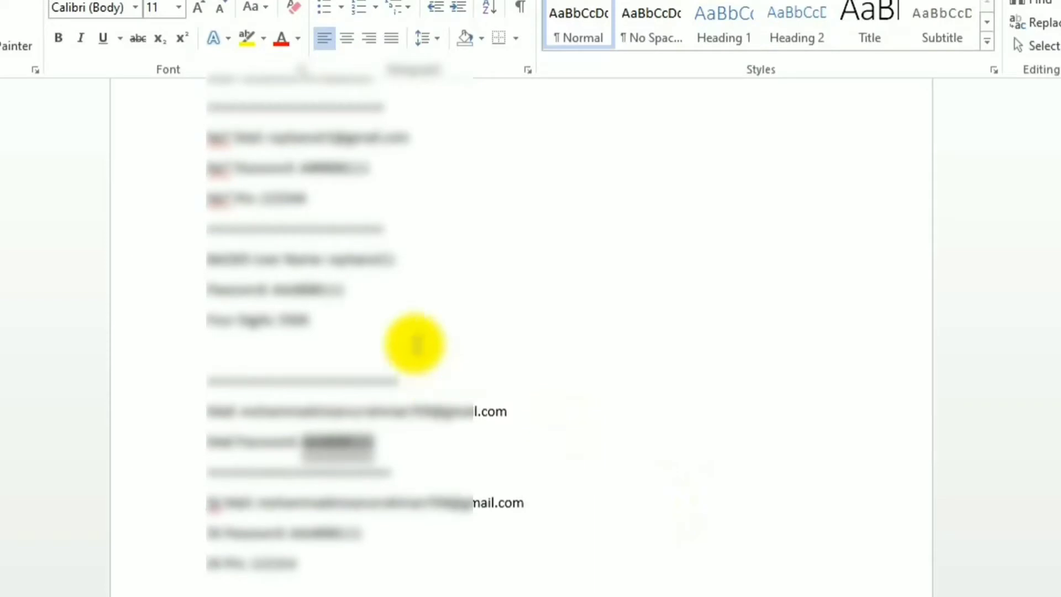
scroll(541, 345, up, 2)
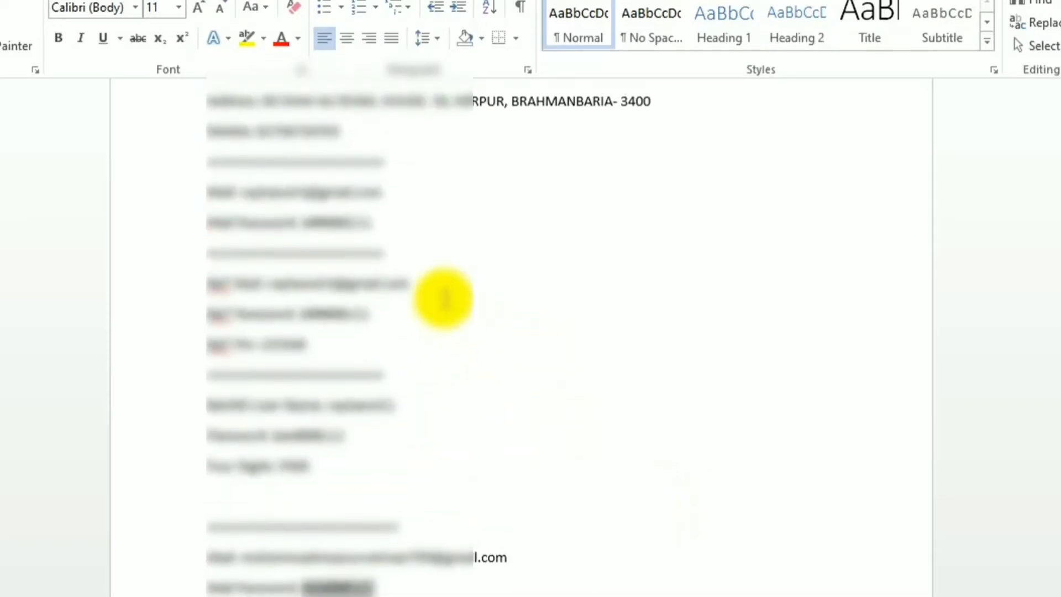
scroll(511, 378, down, 4)
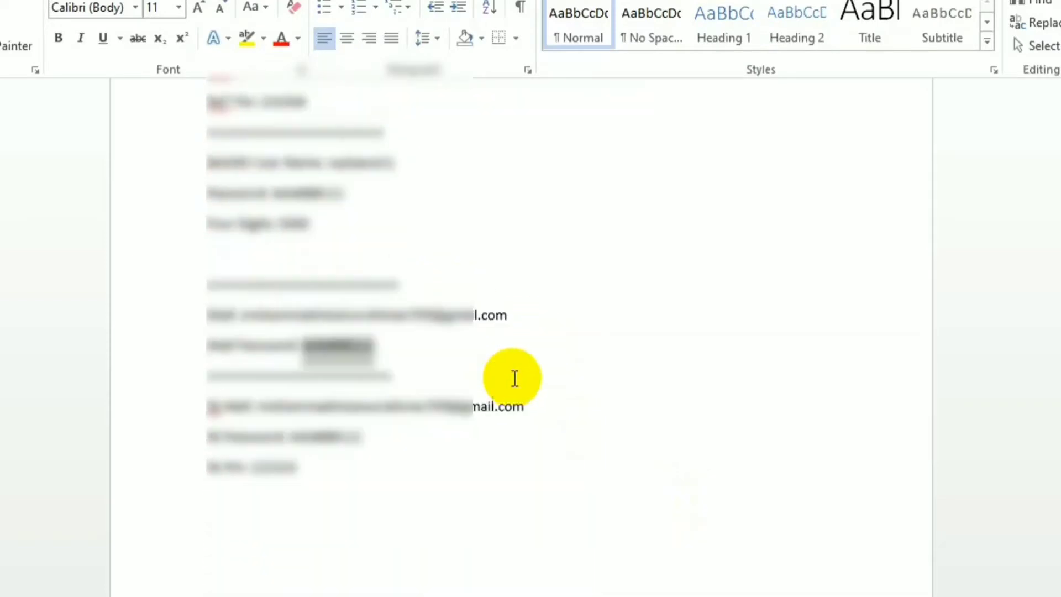
drag(524, 308, 279, 315)
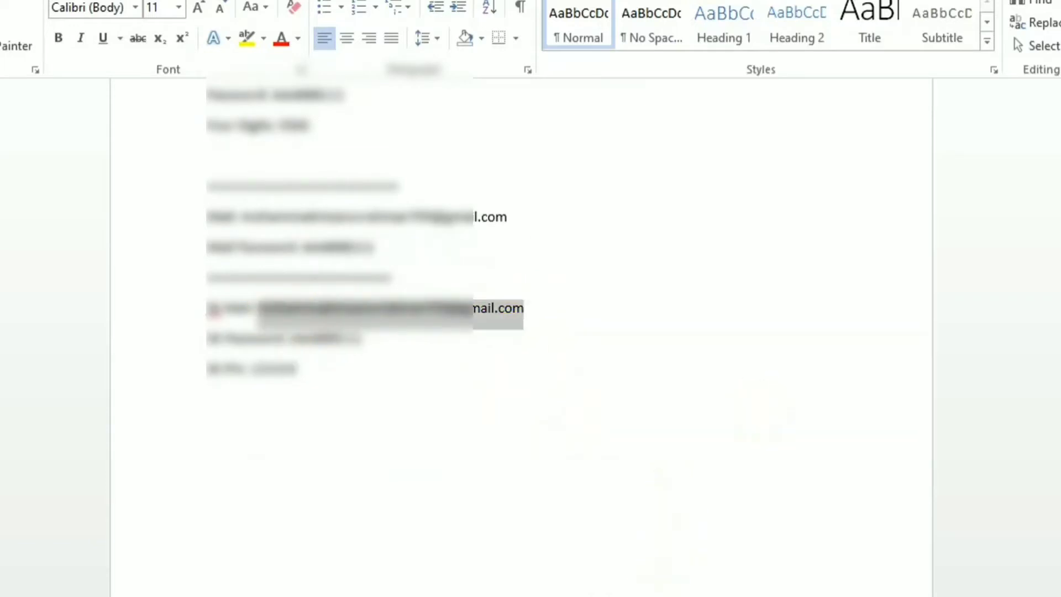
click(652, 591)
click(442, 306)
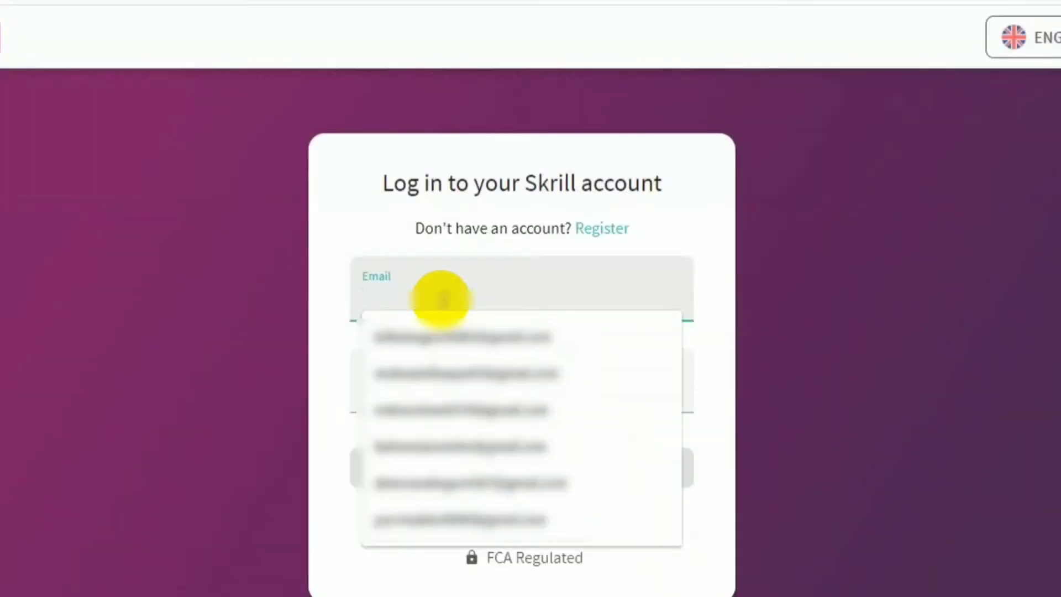
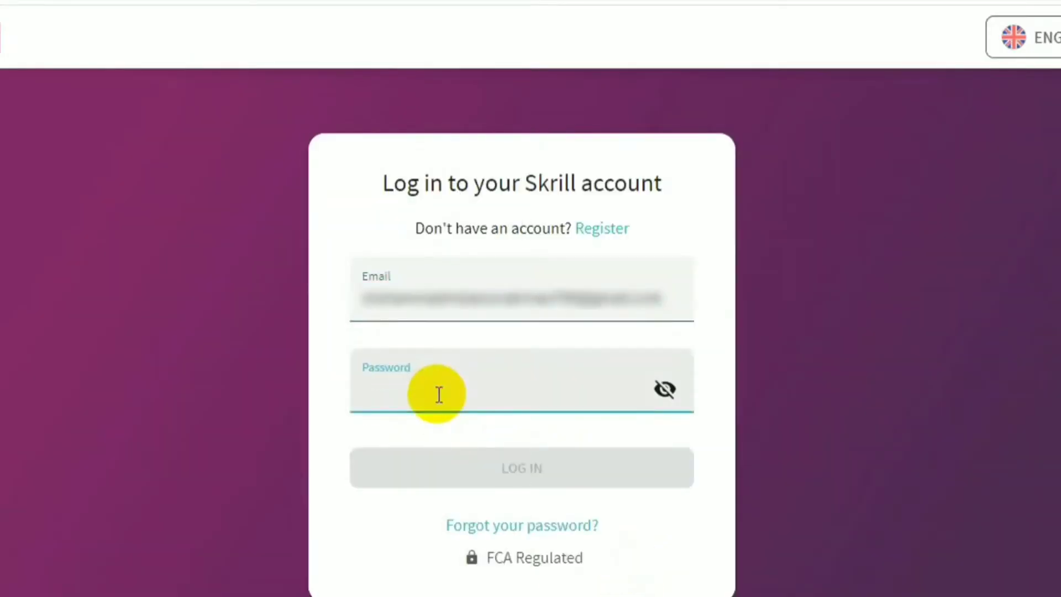
key(ctrl+v)
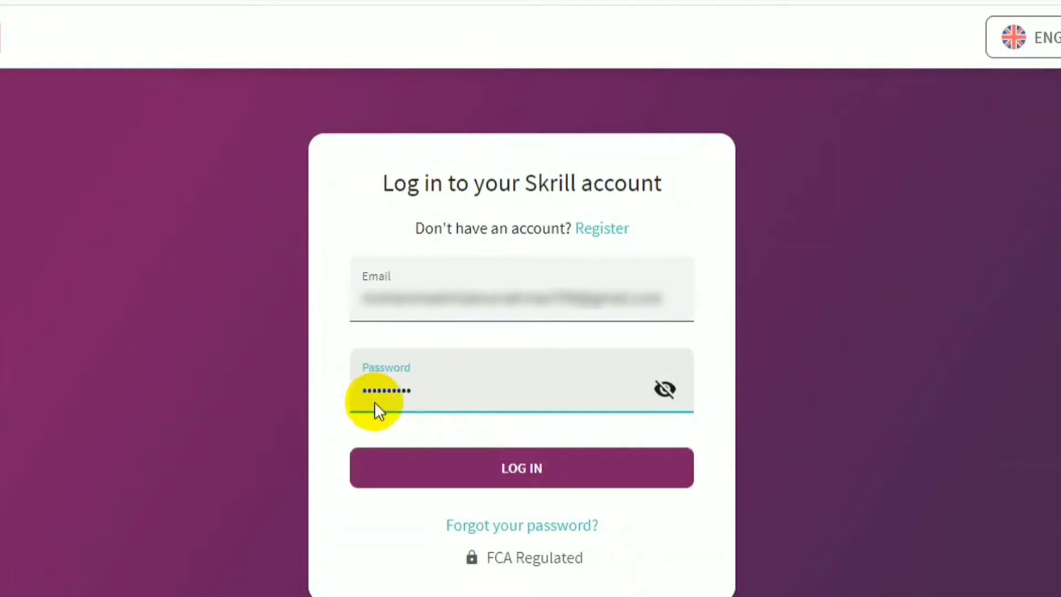
click(539, 467)
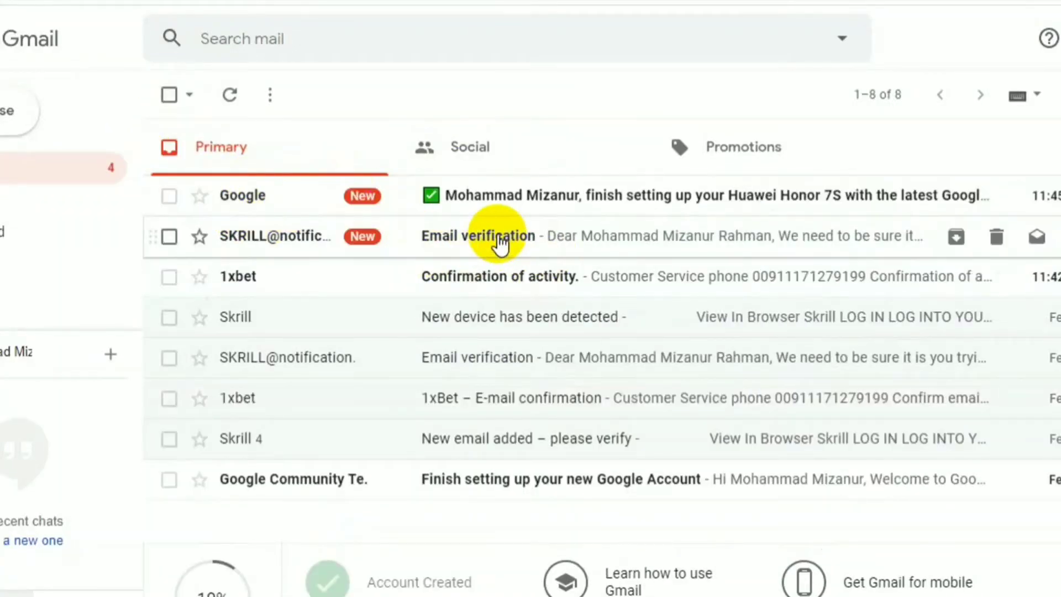
- Copy the authentication code from Skrill's new "Email verification" message in Gmail and submit it as the Skrill verification code
click(499, 238)
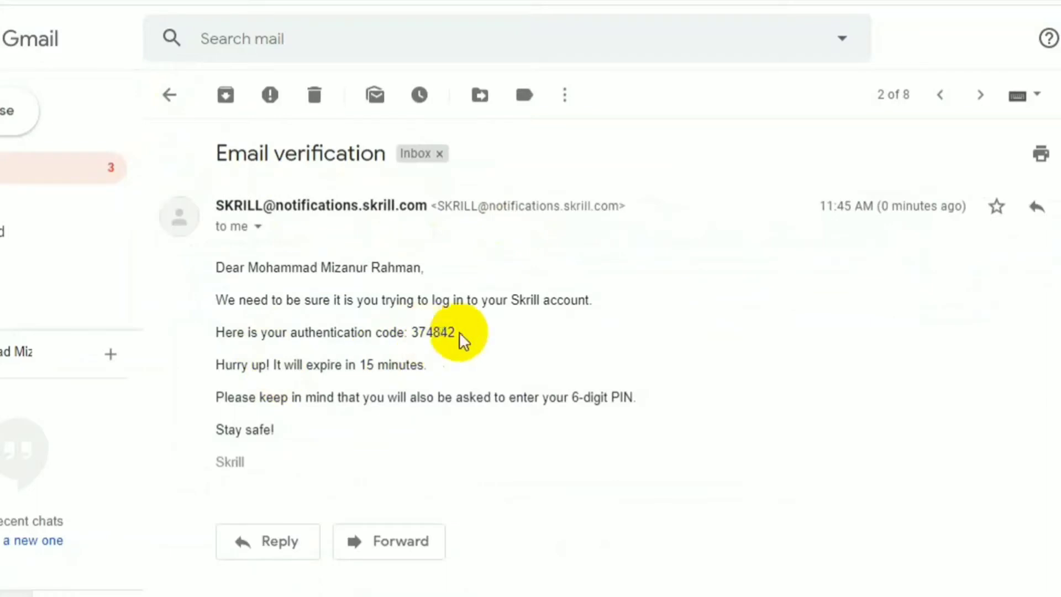
mouse_move(466, 332)
mouse_down()
mouse_move(417, 334)
mouse_move(463, 345)
mouse_up()
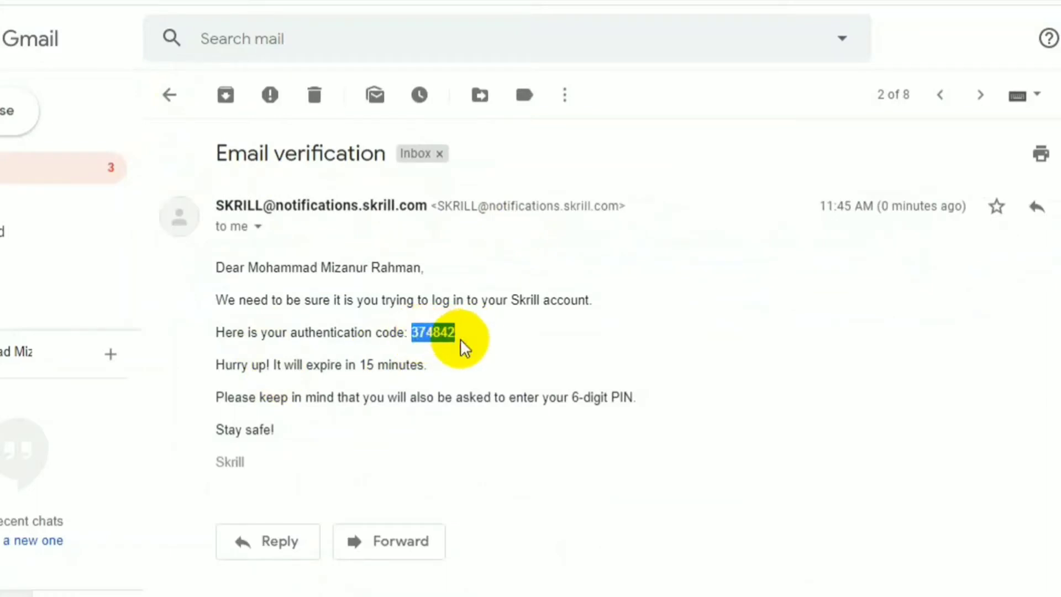
right_click(428, 333)
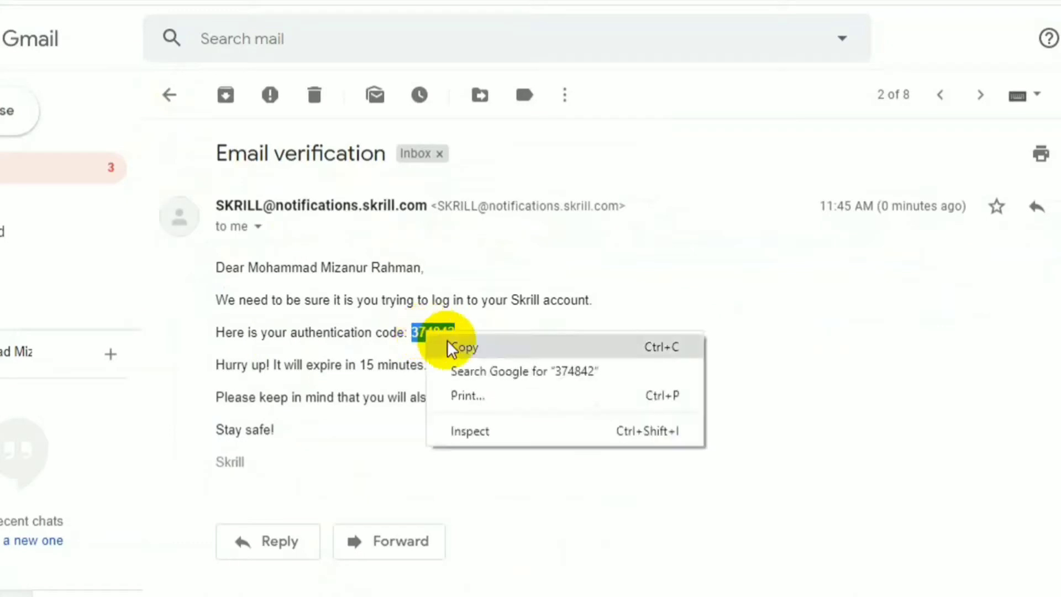
click(452, 347)
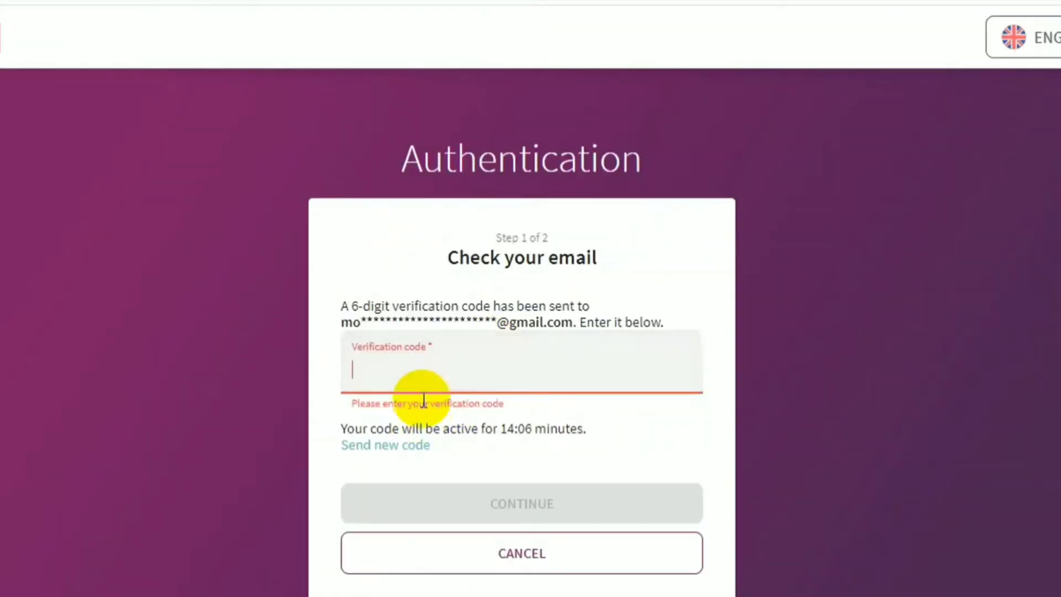
key(ctrl+v)
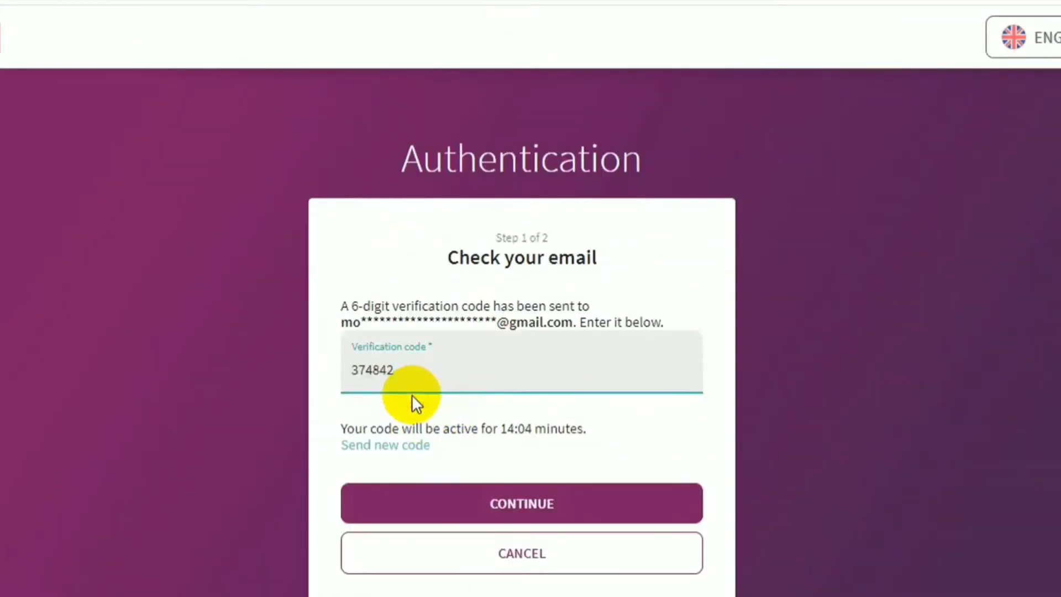
click(496, 505)
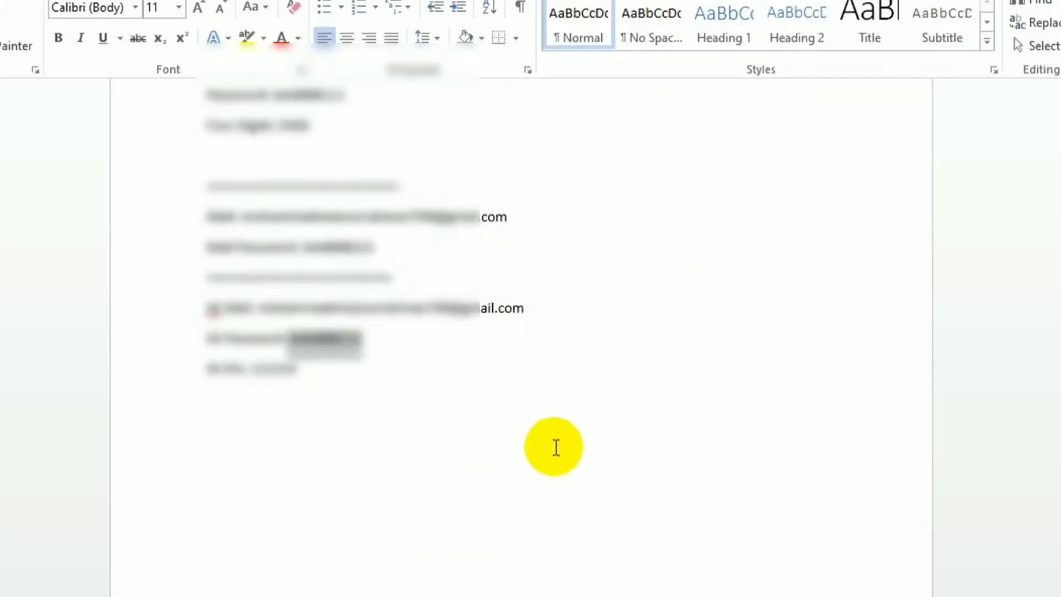
- Copy the Skrill PIN from the Word notes, enter it in the PIN field and complete the login
double_click(279, 371)
drag(279, 371, 255, 371)
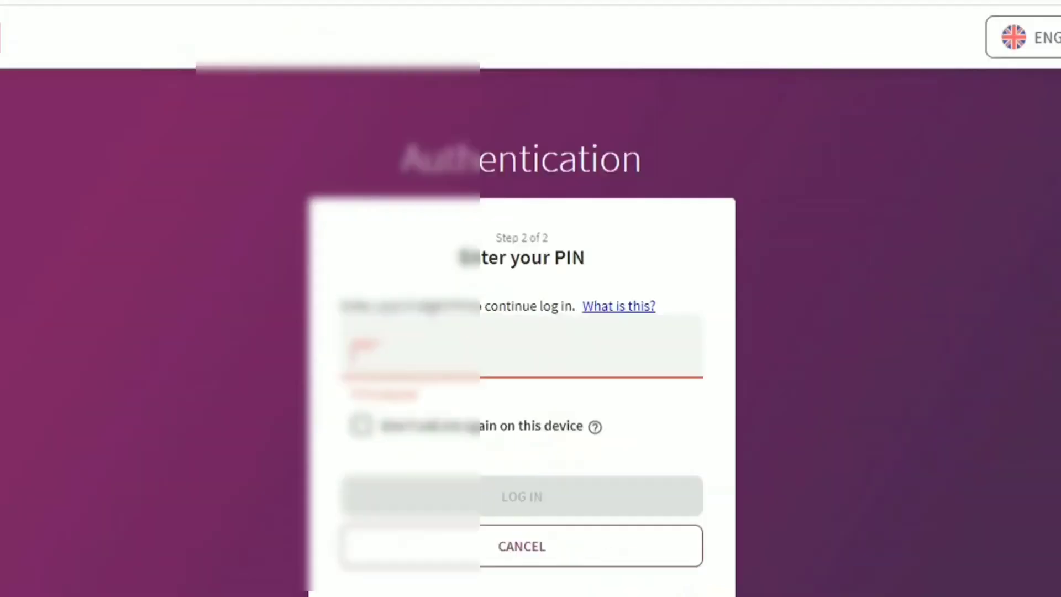
click(420, 367)
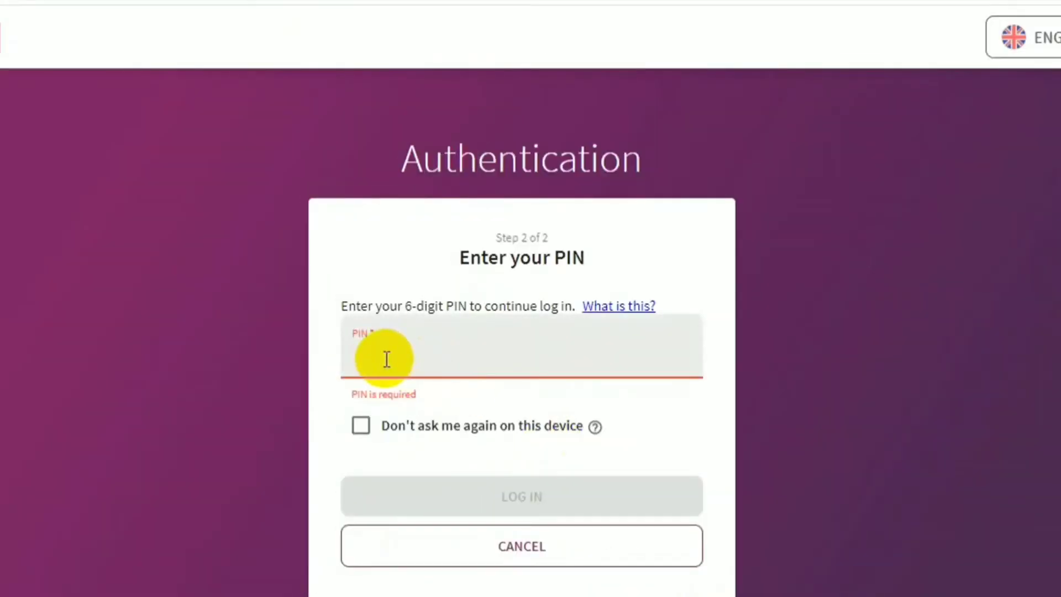
key(ctrl+v)
click(506, 500)
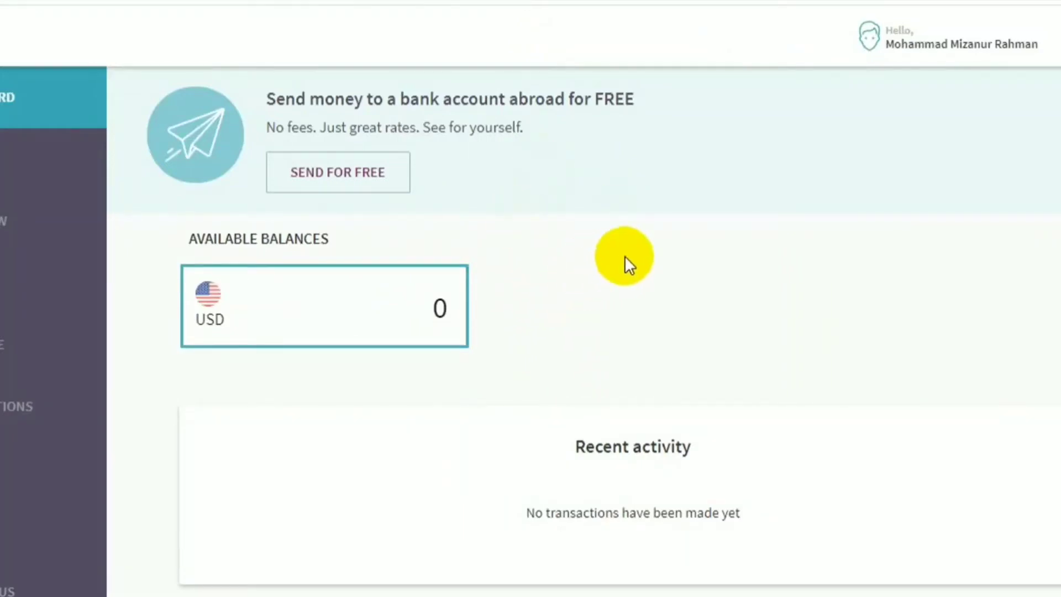
scroll(656, 249, down, 5)
scroll(656, 249, up, 5)
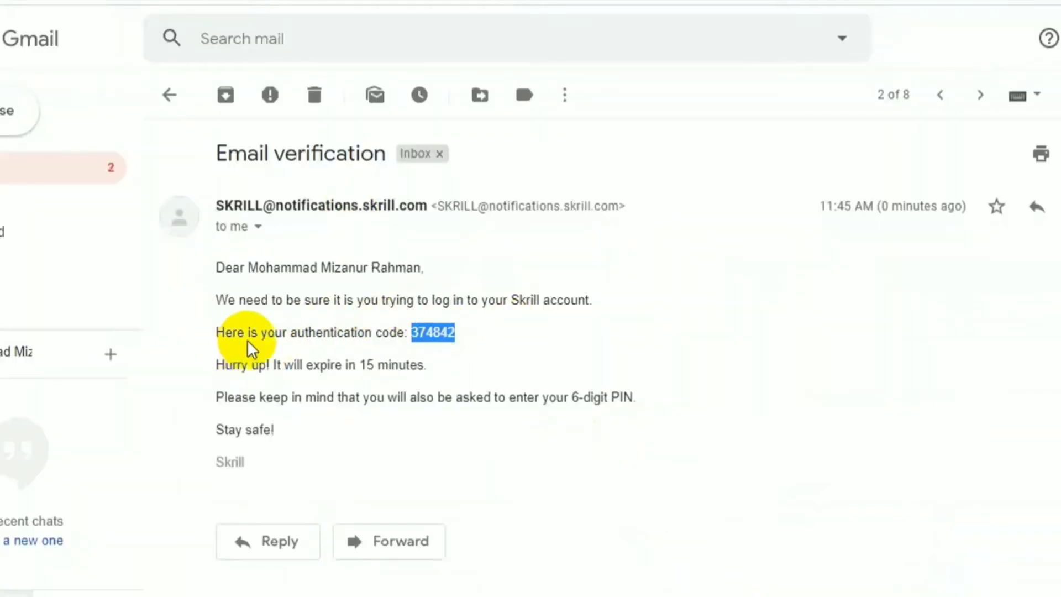
click(467, 335)
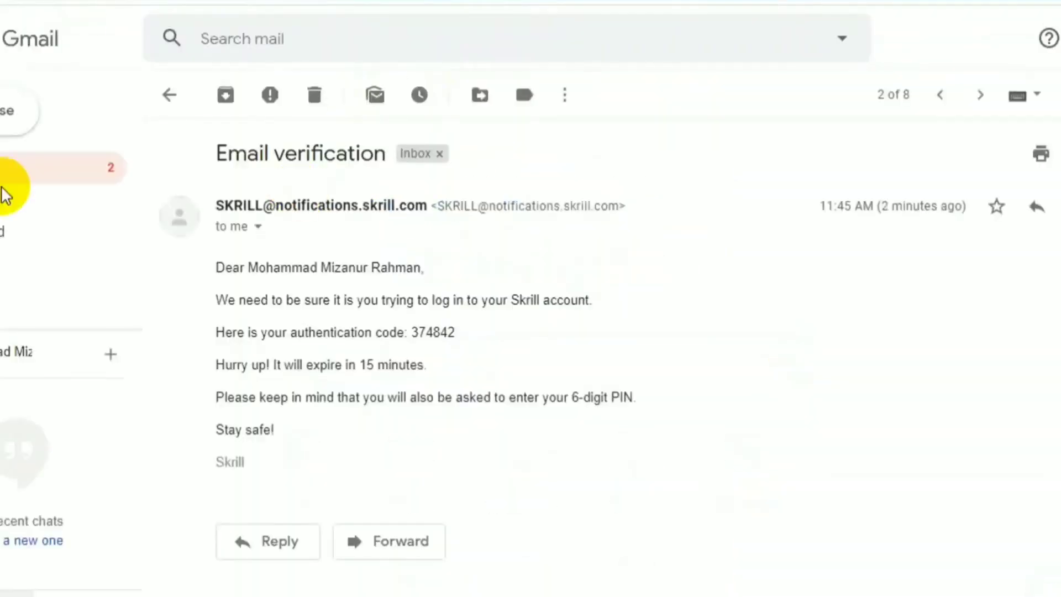
- Return to the Gmail inbox, sign out of the current account and bring up the Google sign-in form for a different account
click(5, 167)
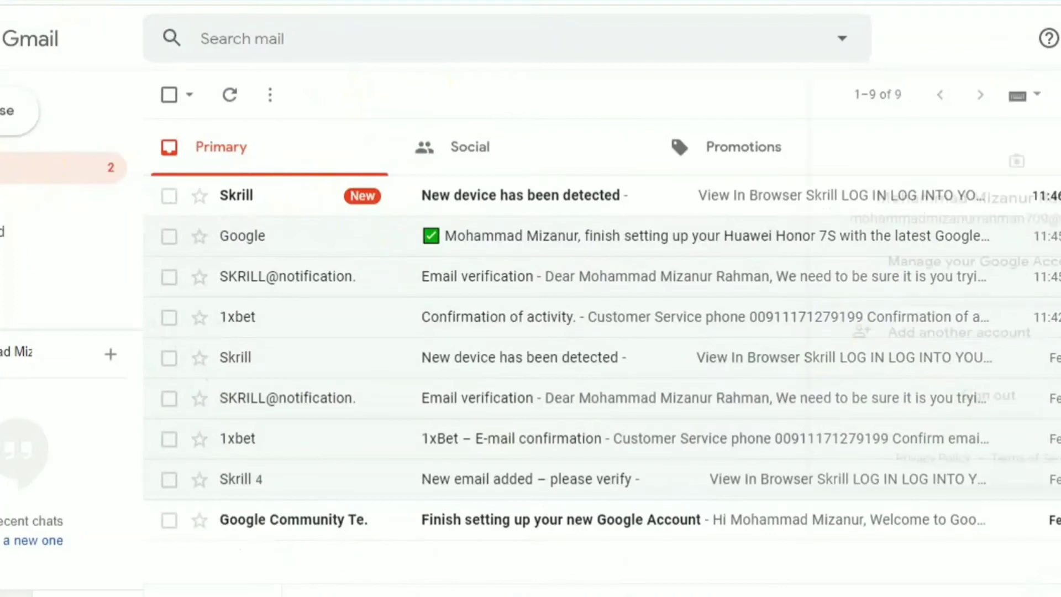
click(308, 148)
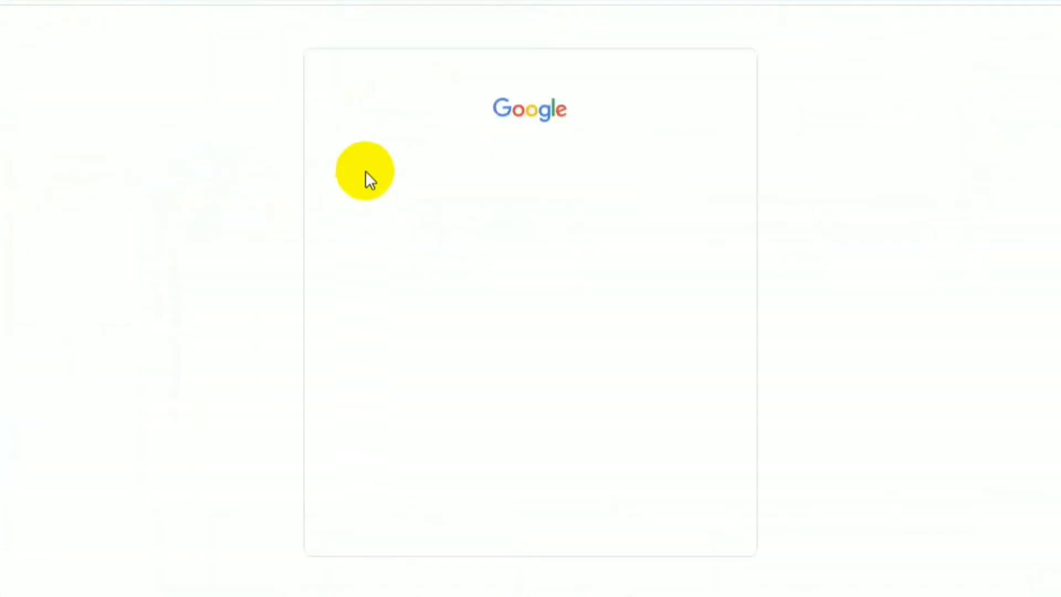
click(396, 332)
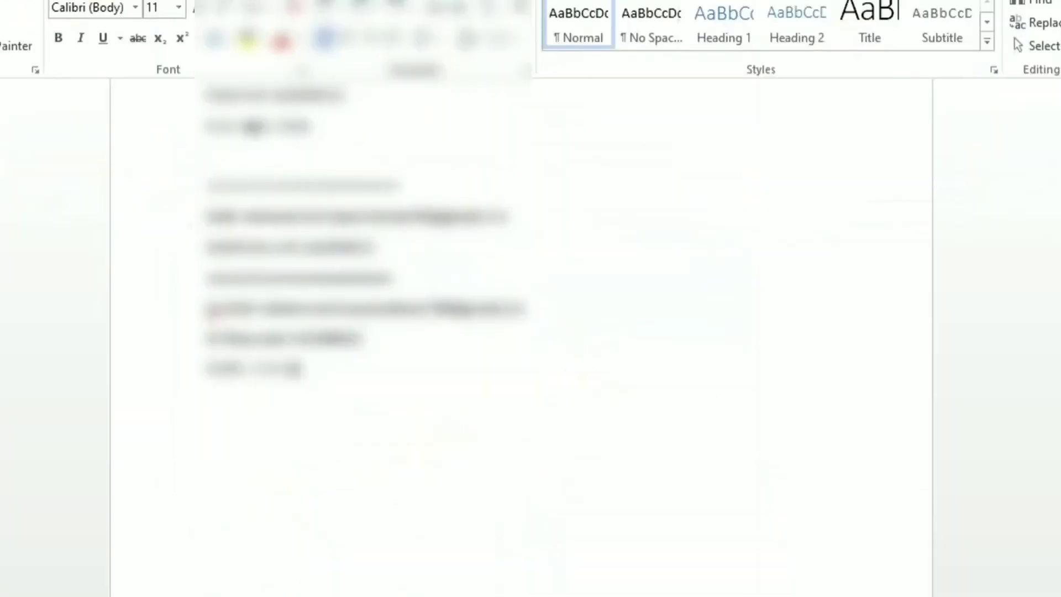
- Copy the other Gmail address and its password from the Word notes into the Google sign-in form and sign in to Gmail
scroll(608, 529, up, 5)
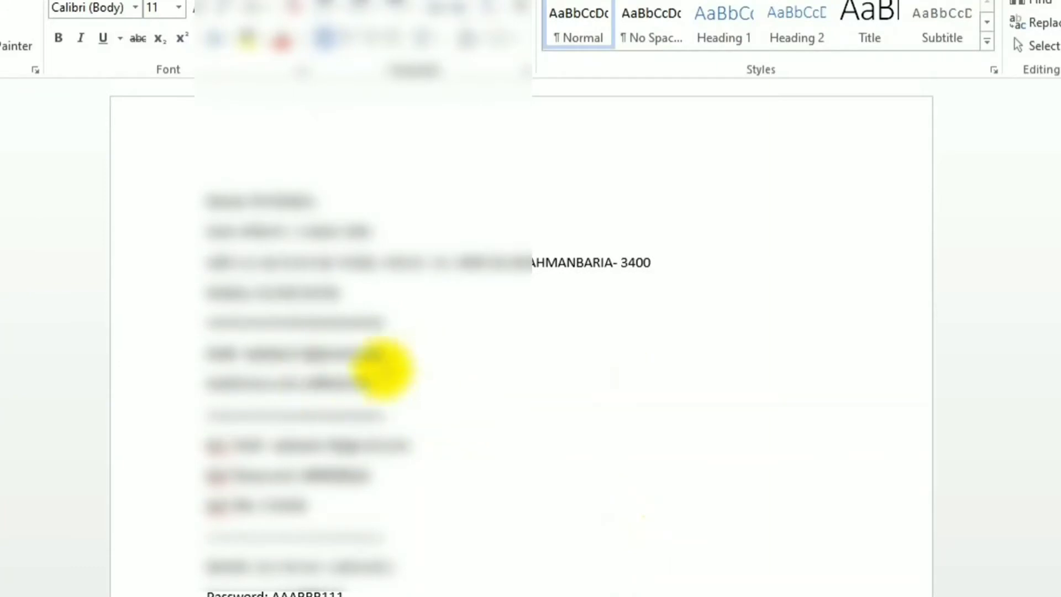
drag(391, 361, 260, 354)
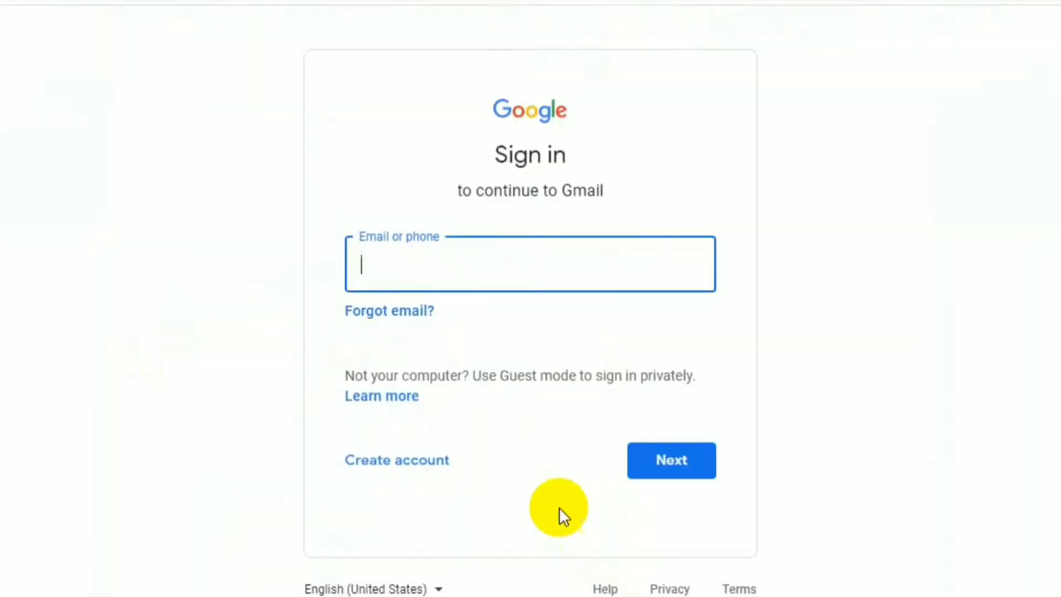
key(ctrl+v)
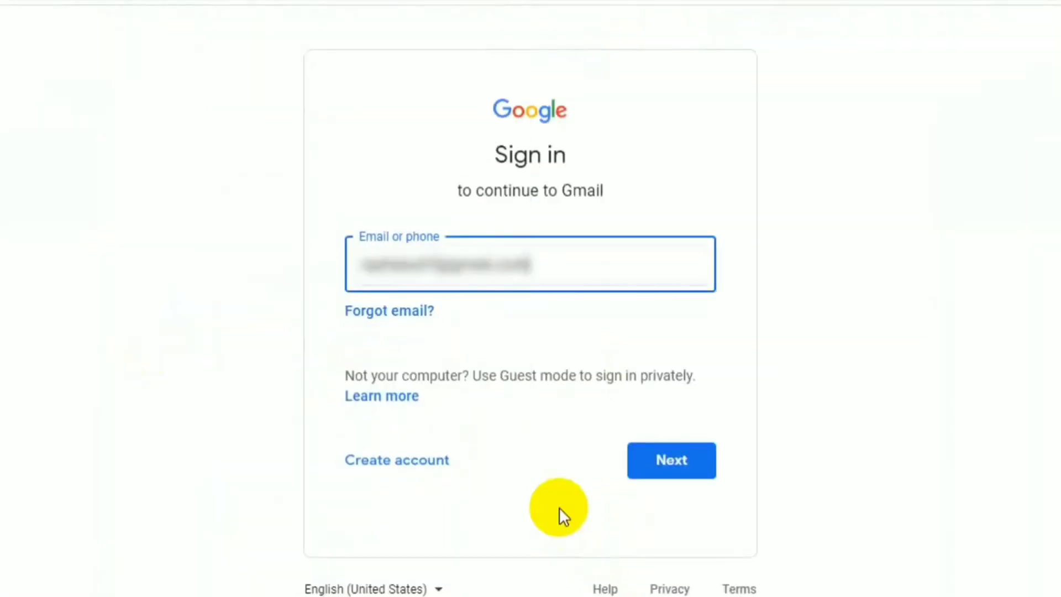
click(687, 466)
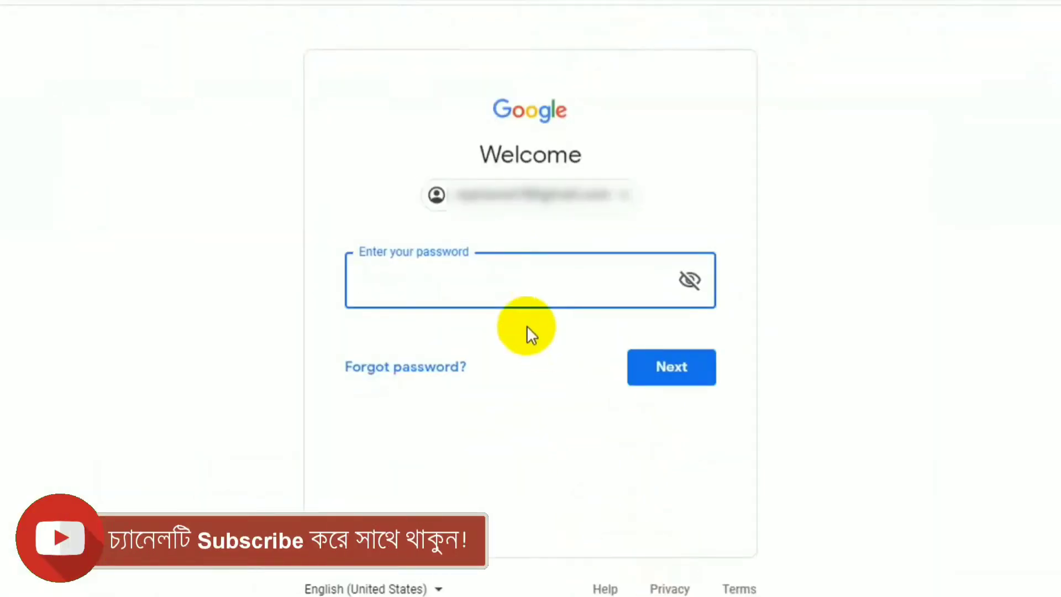
key(ctrl+v)
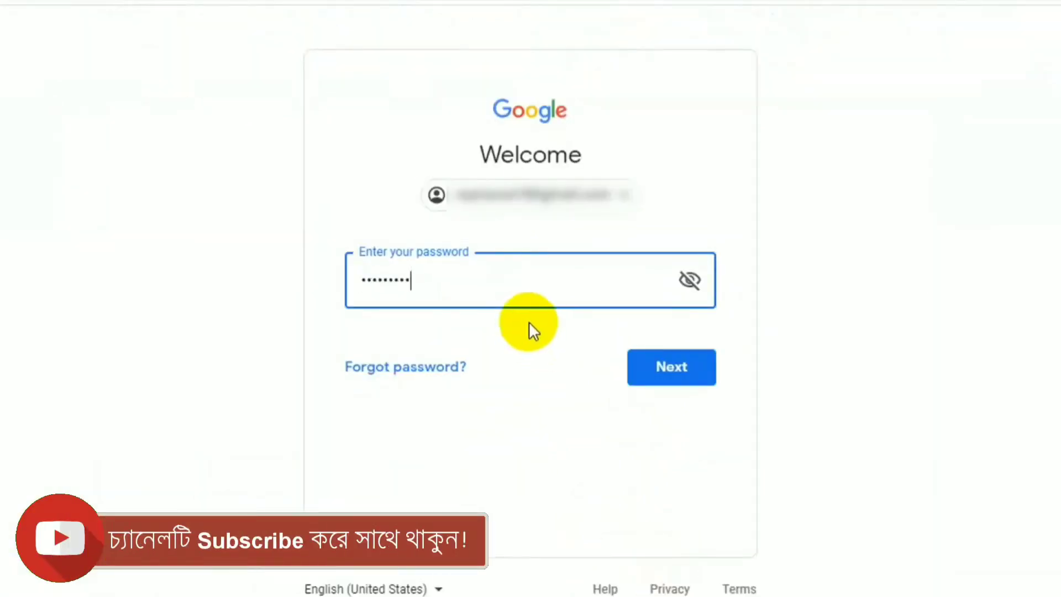
click(664, 367)
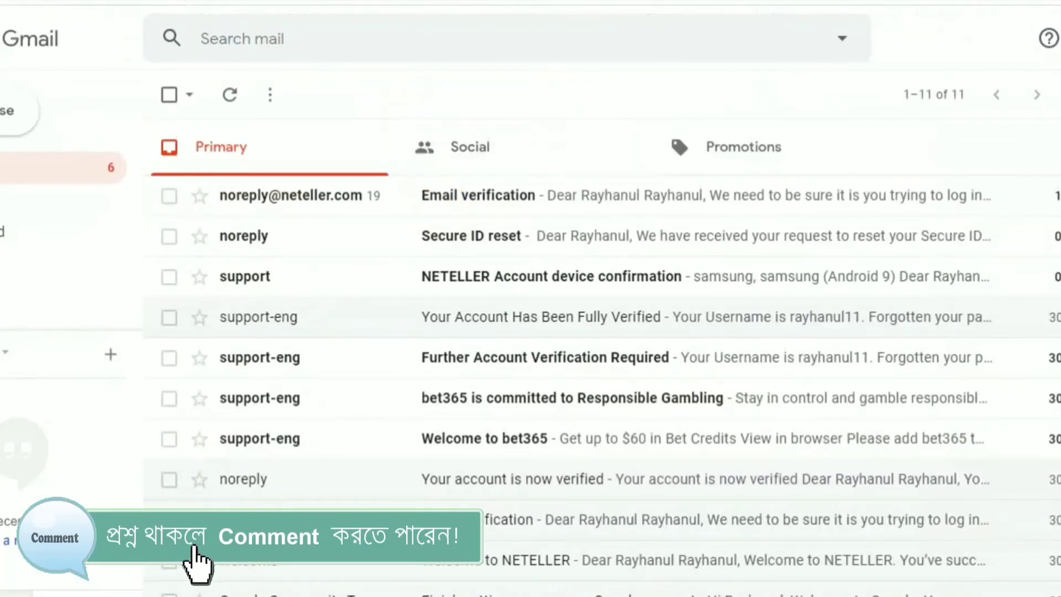
- Open neteller.com in a new browser tab
click(89, 1)
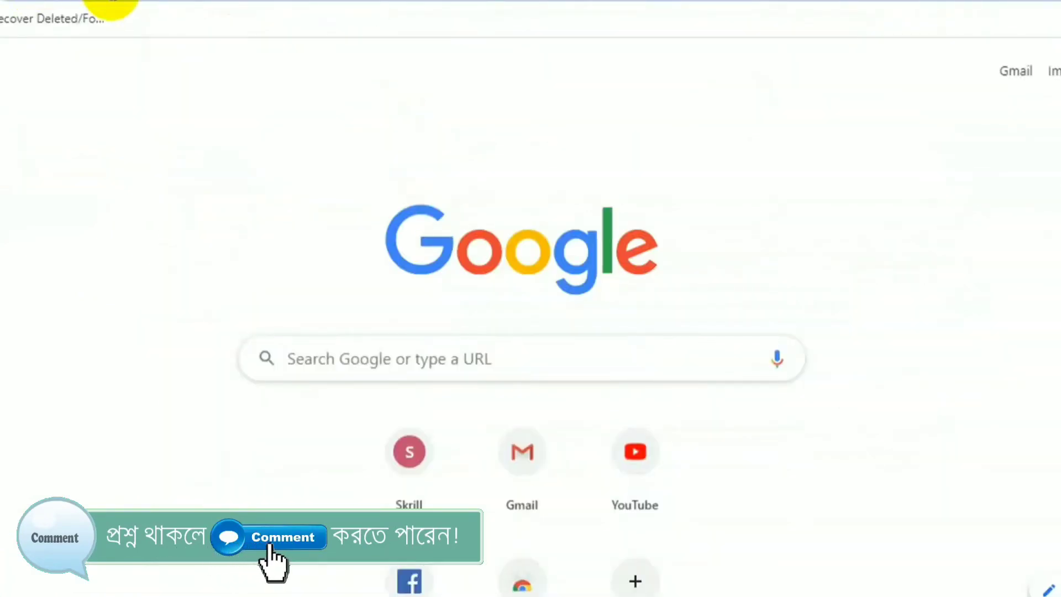
text(net)
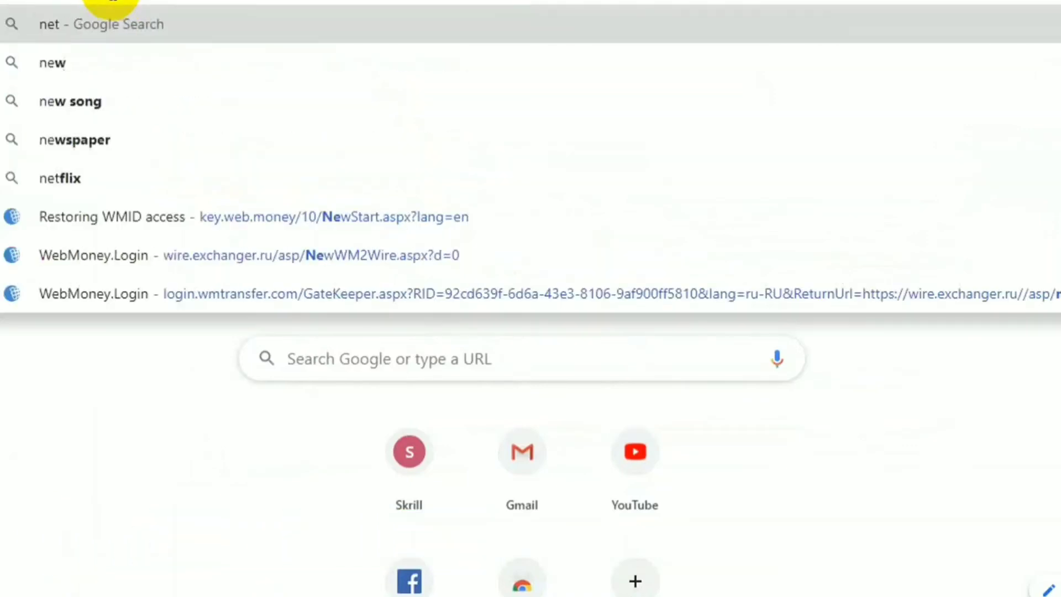
text(eller.com)
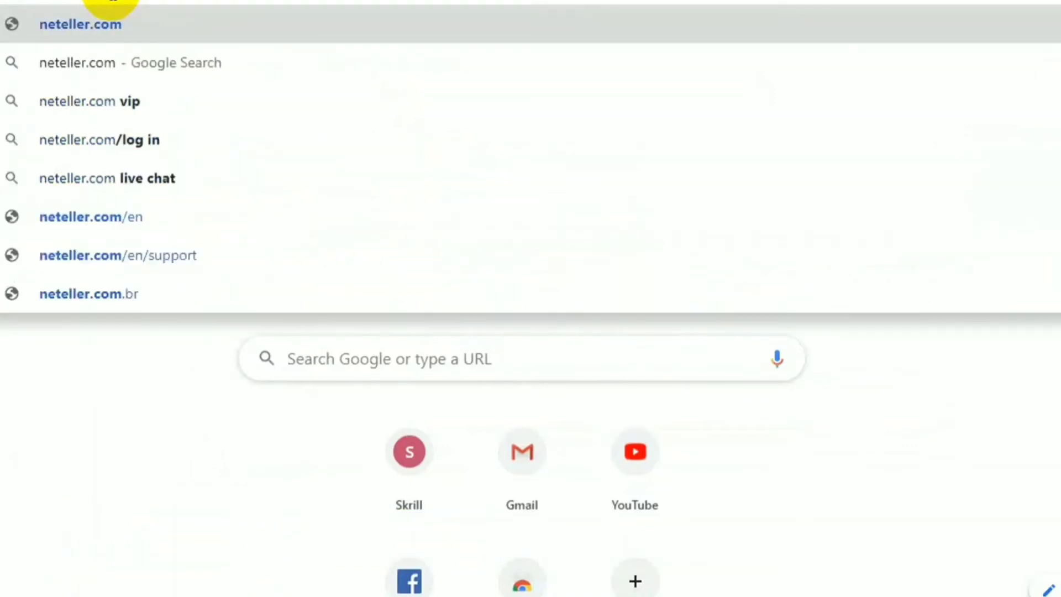
key(Return)
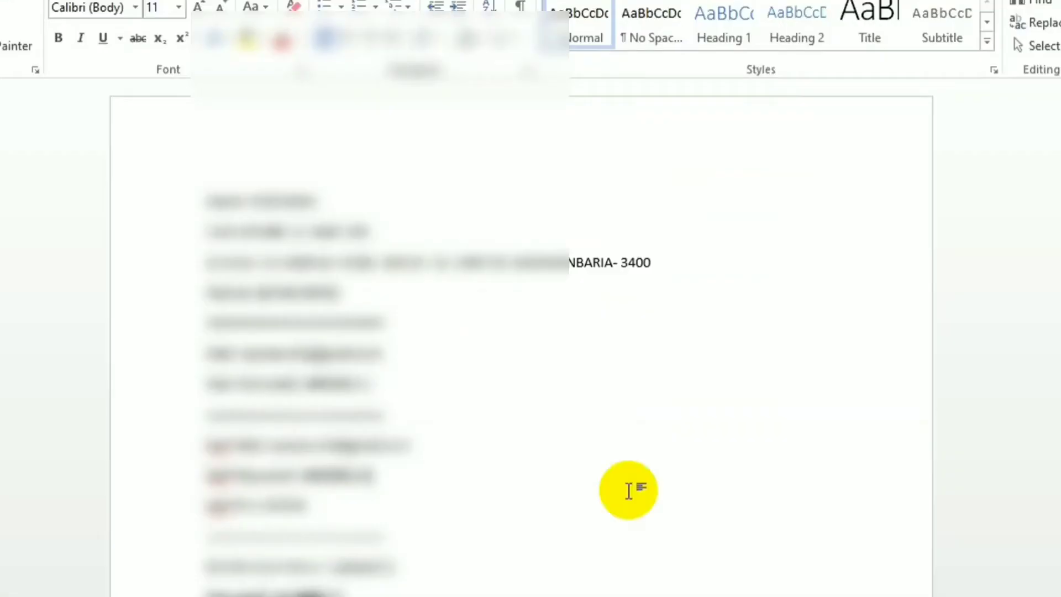
- Copy the NETELLER account email from the Word notes into the Email or Account ID field of the NETELLER sign-in form
scroll(627, 488, down, 4)
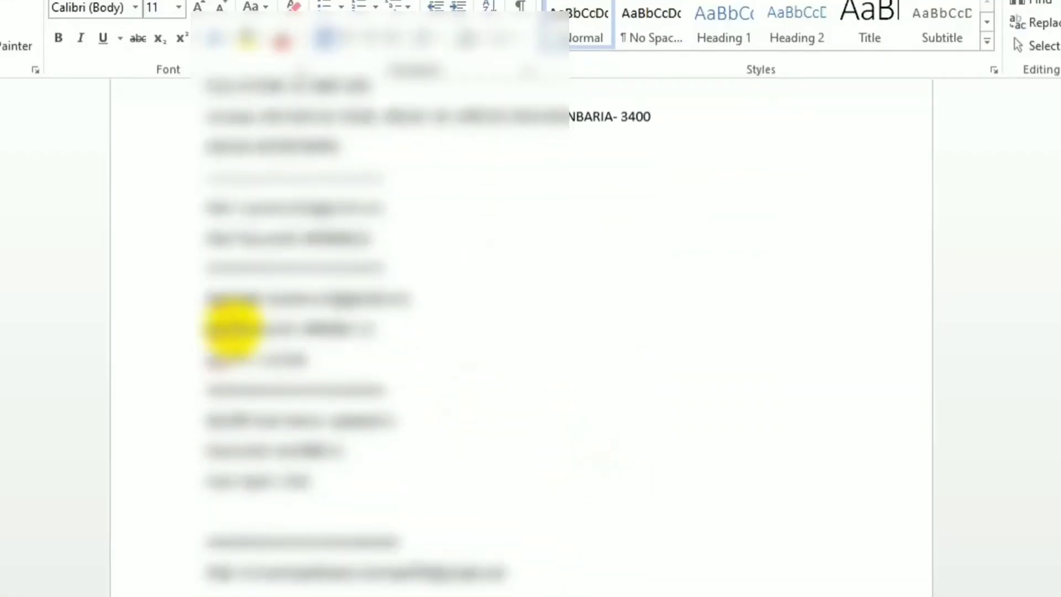
click(183, 298)
click(488, 320)
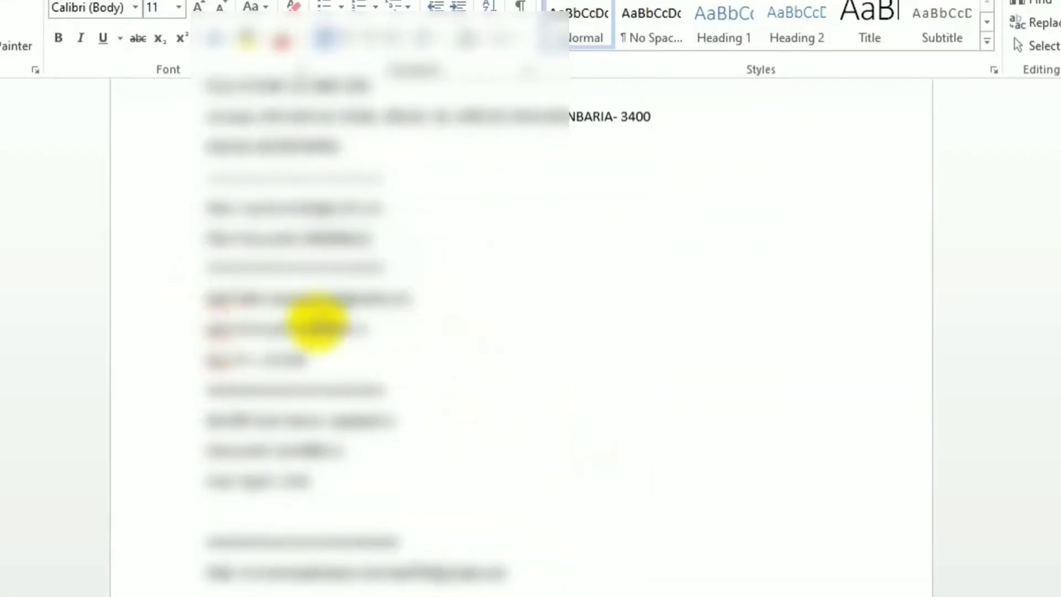
drag(440, 303, 291, 301)
right_click(291, 302)
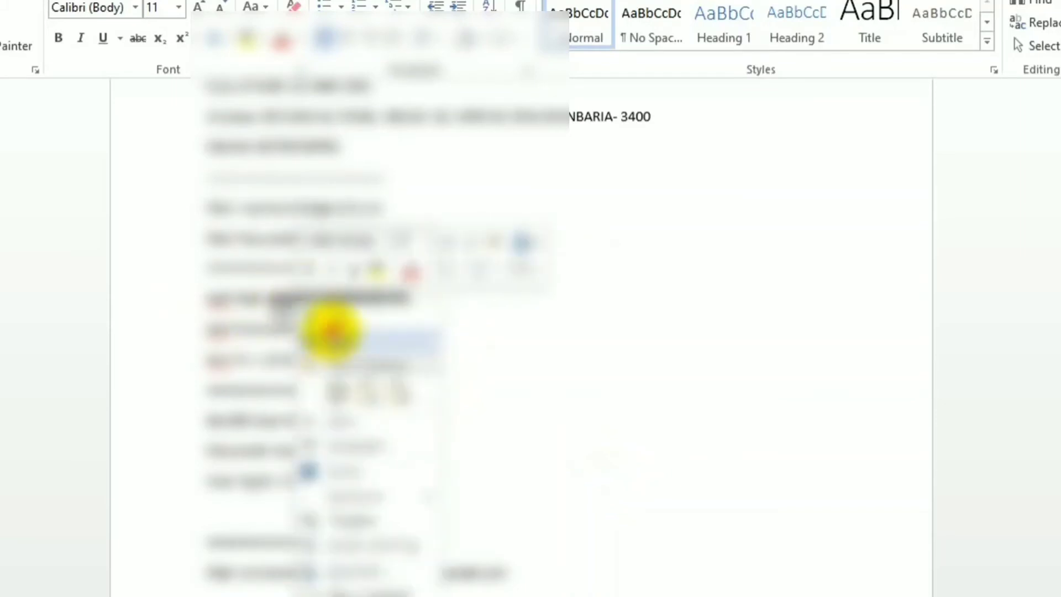
click(331, 337)
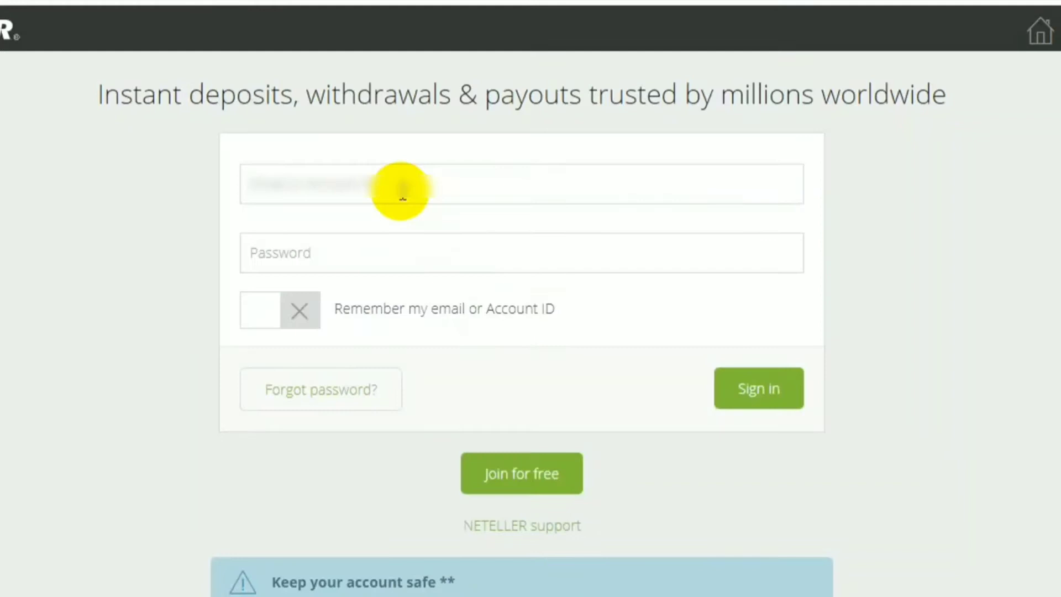
click(373, 180)
key(ctrl+v)
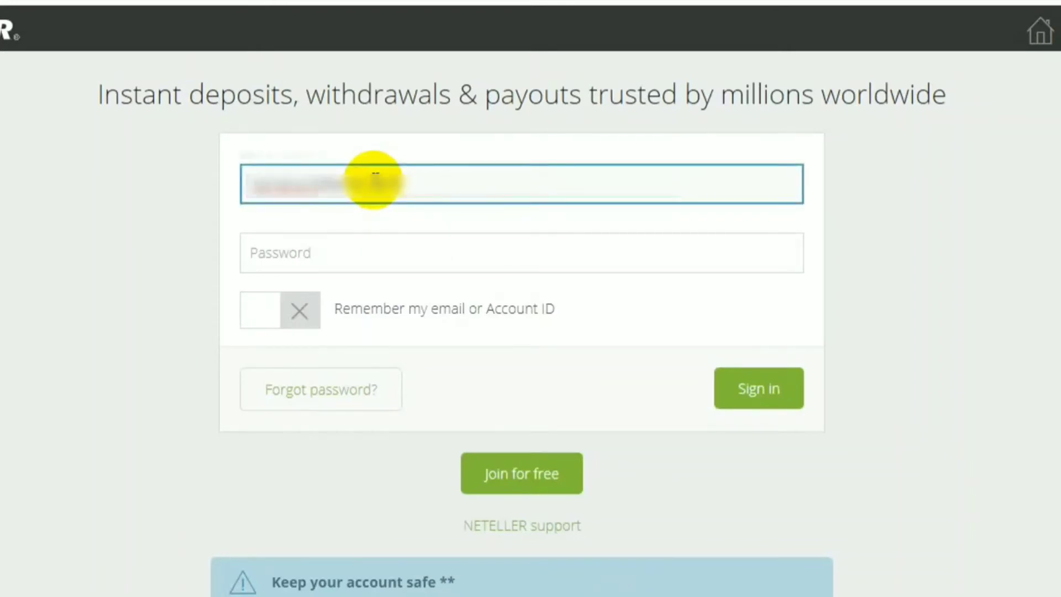
- Copy the NETELLER password from the Word notes into the Password field and submit the sign-in form
click(324, 248)
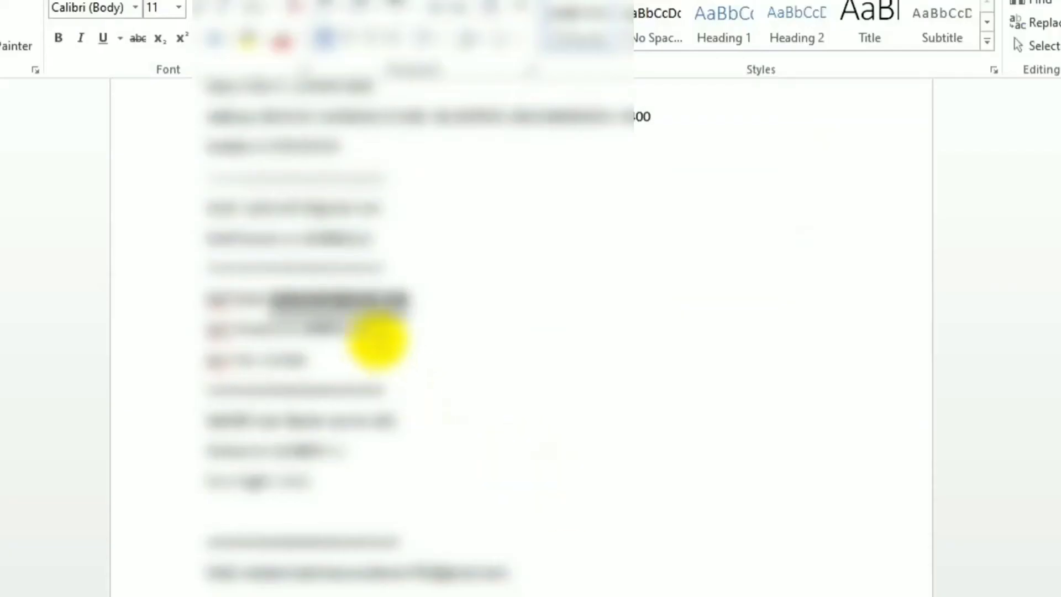
click(319, 331)
double_click(318, 332)
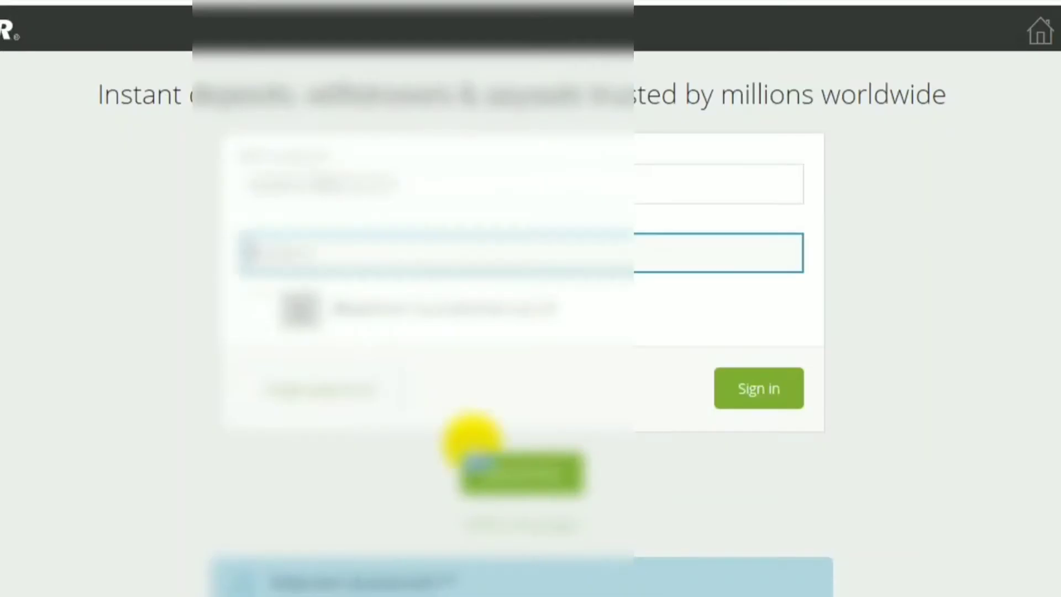
key(ctrl+v)
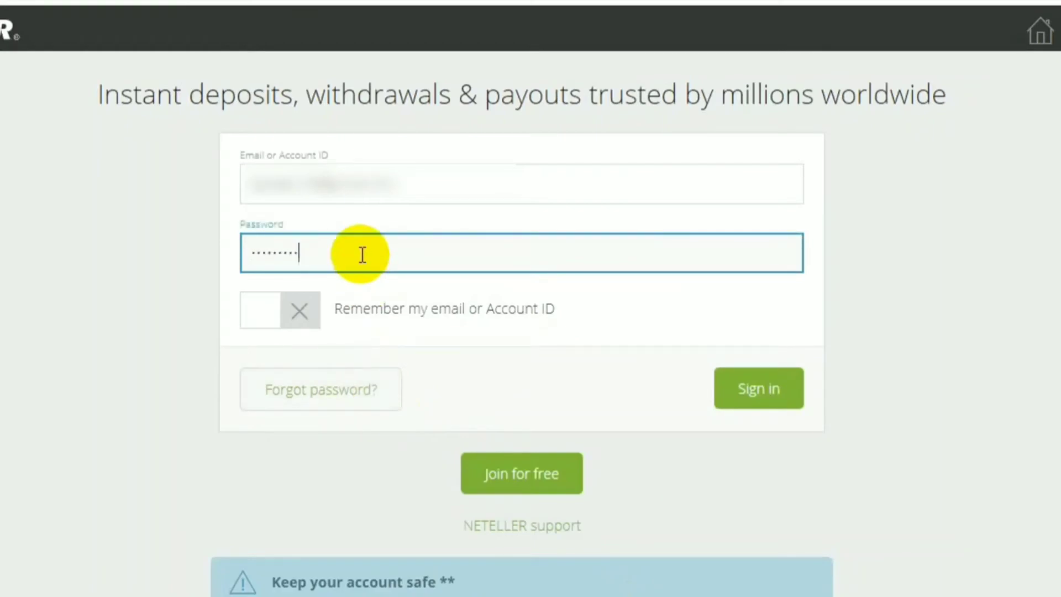
click(763, 403)
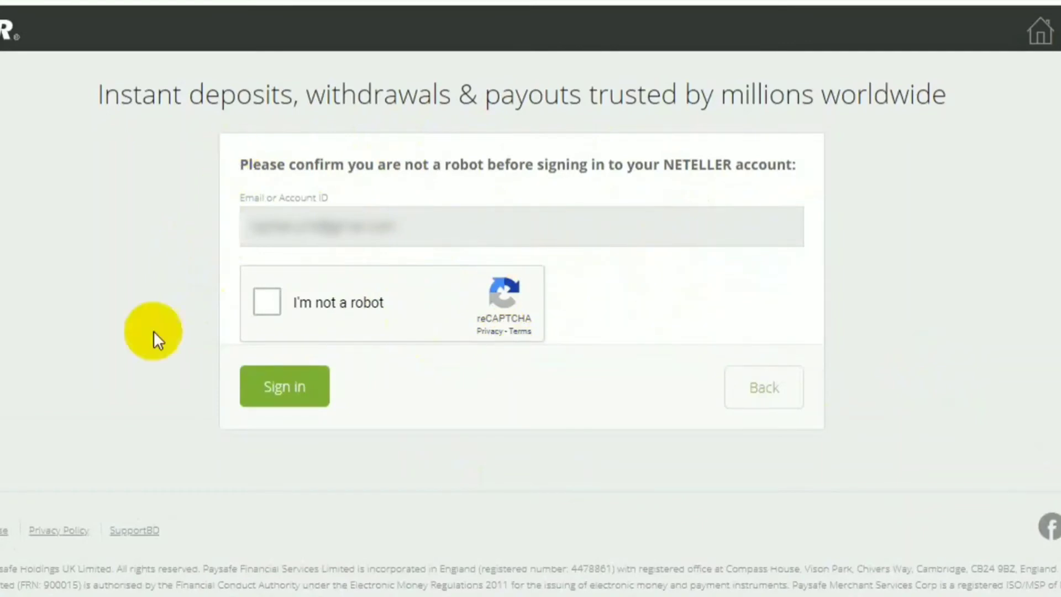
- Complete the "I'm not a robot" check by selecting the traffic light squares, and continue signing in to NETELLER
click(267, 300)
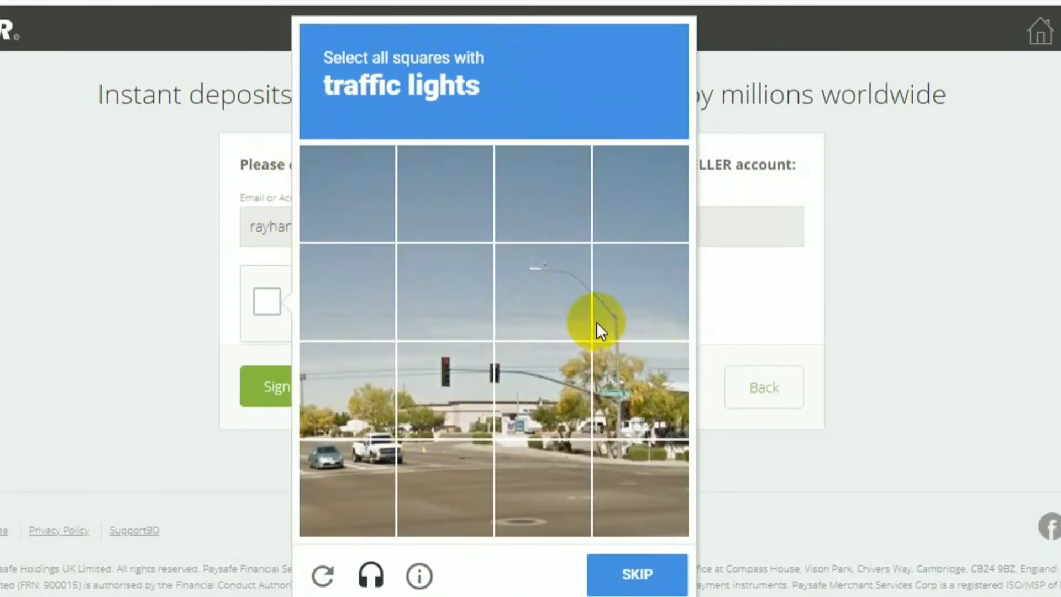
click(445, 388)
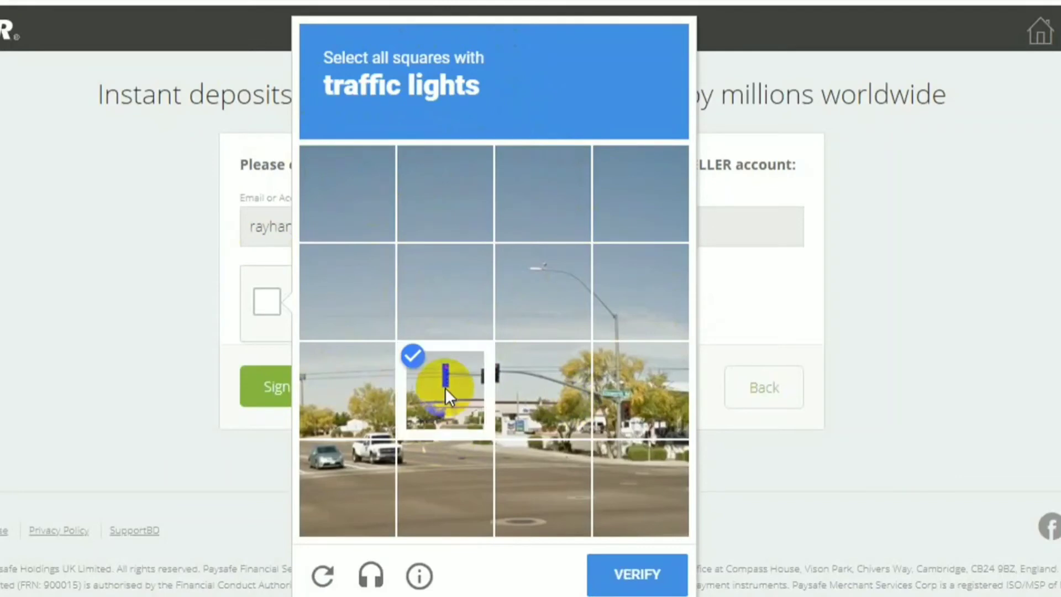
click(518, 393)
click(548, 278)
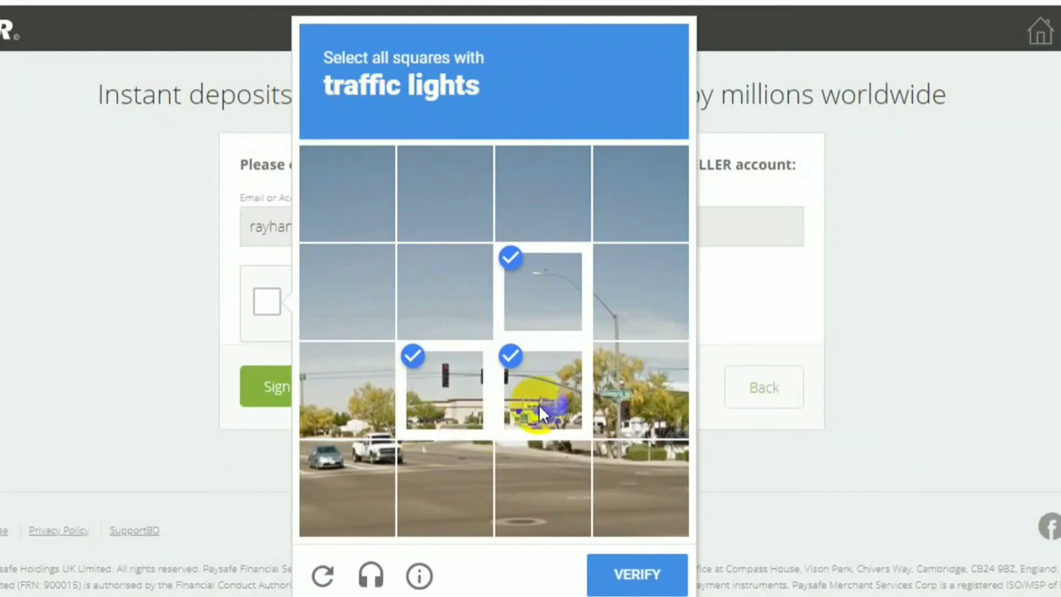
click(630, 575)
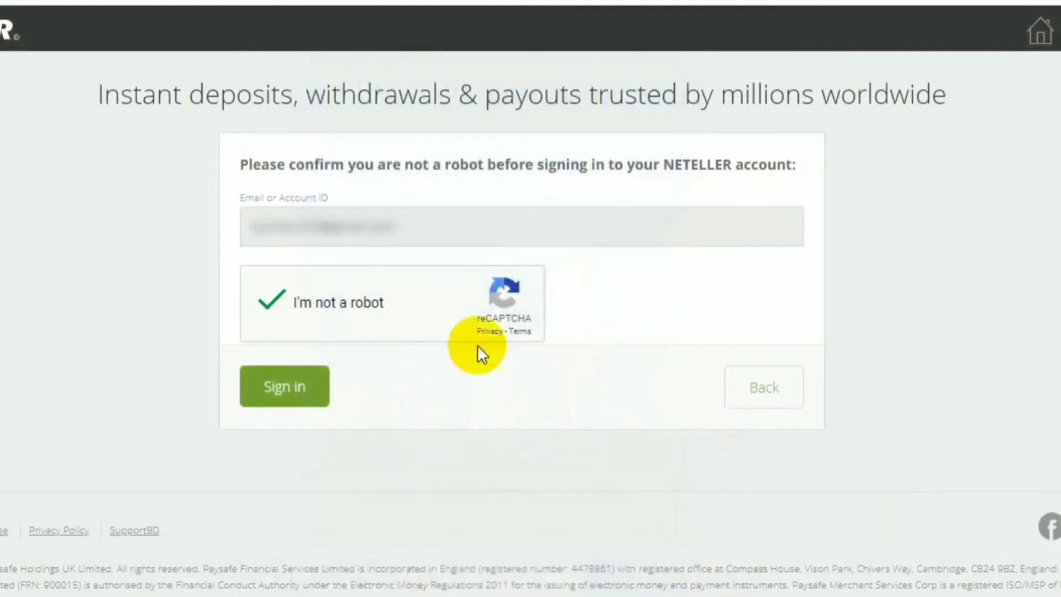
click(294, 396)
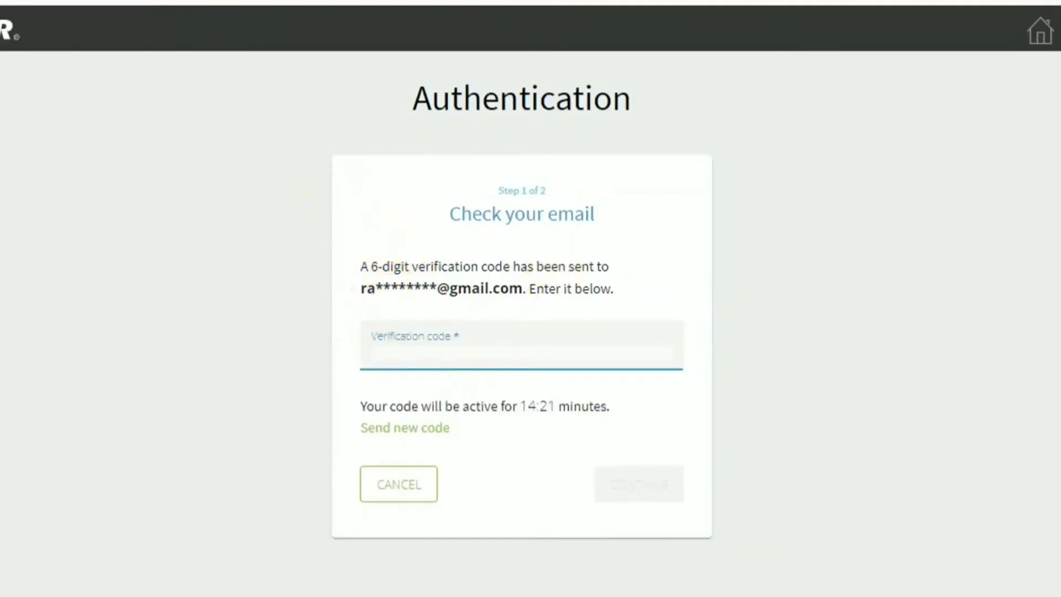
- Open the NETELLER Email verification thread in Gmail and copy the authentication code from the newest message
key(ctrl+Tab)
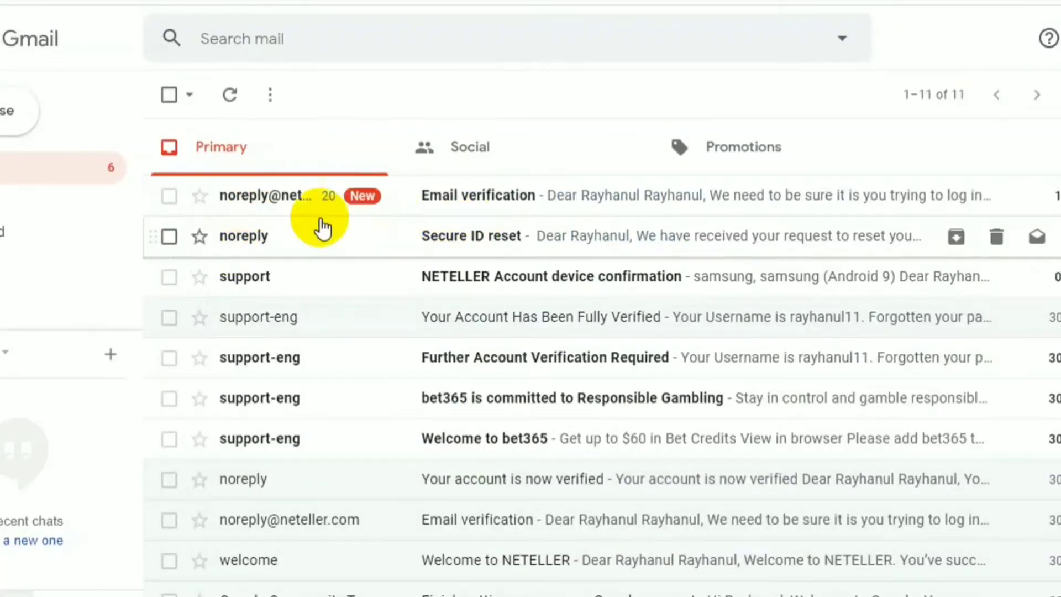
click(444, 207)
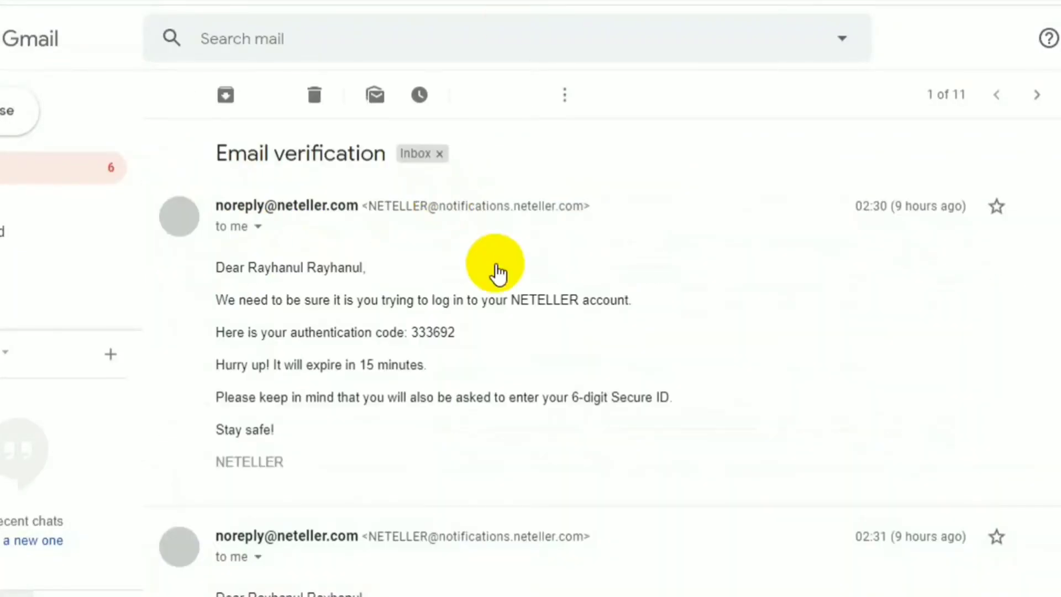
scroll(498, 270, down, 4)
scroll(497, 266, down, 2)
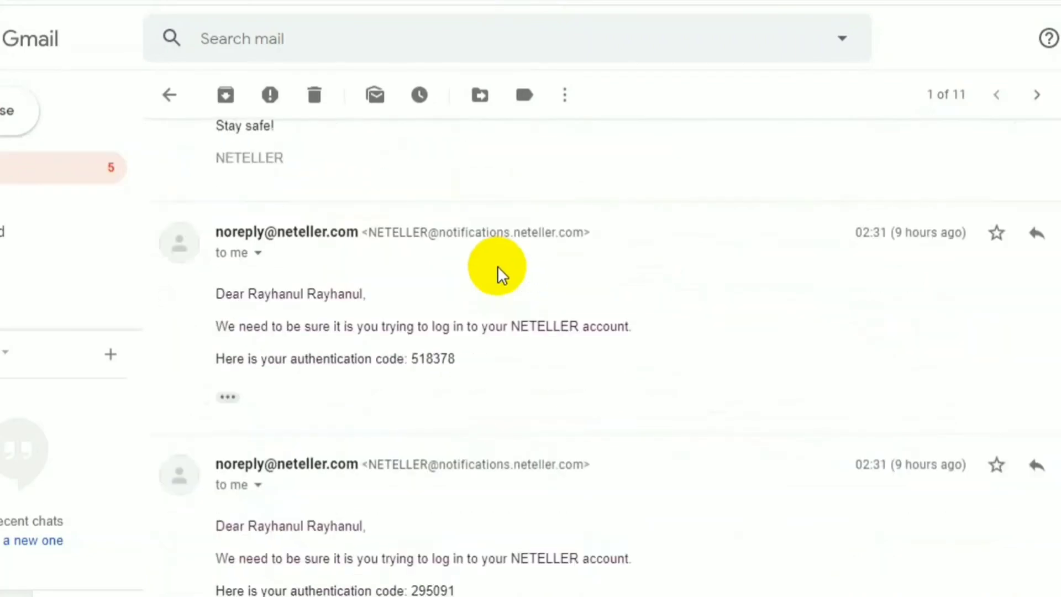
scroll(498, 266, down, 12)
scroll(500, 277, down, 20)
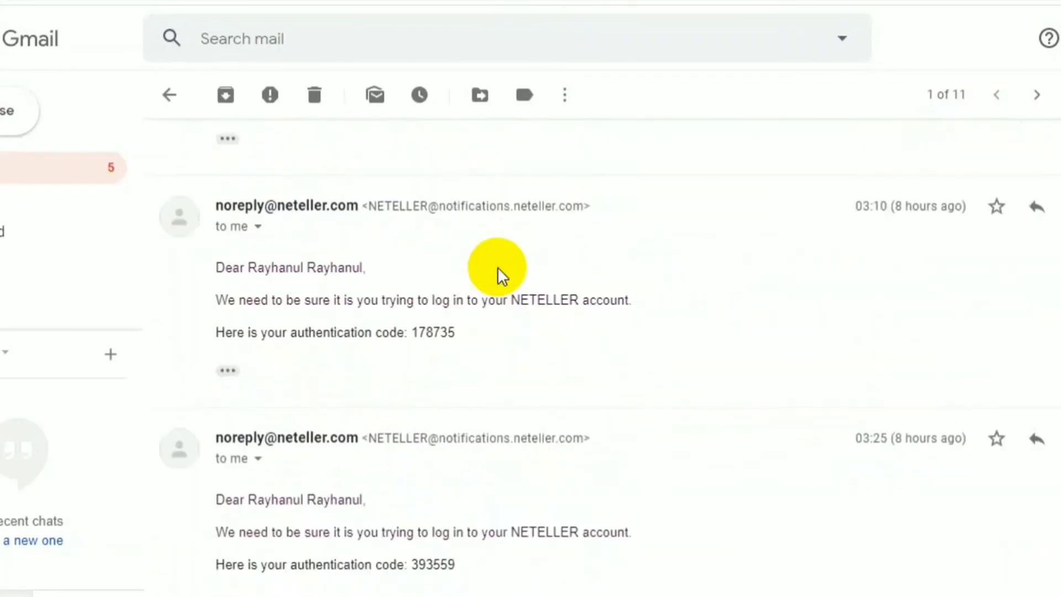
scroll(500, 277, down, 20)
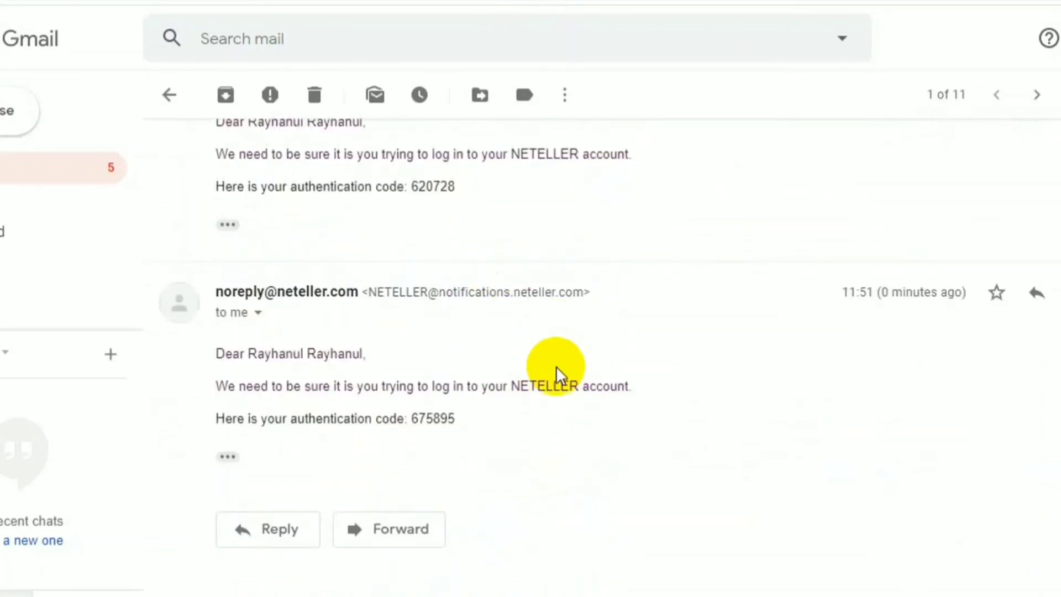
drag(456, 420, 413, 419)
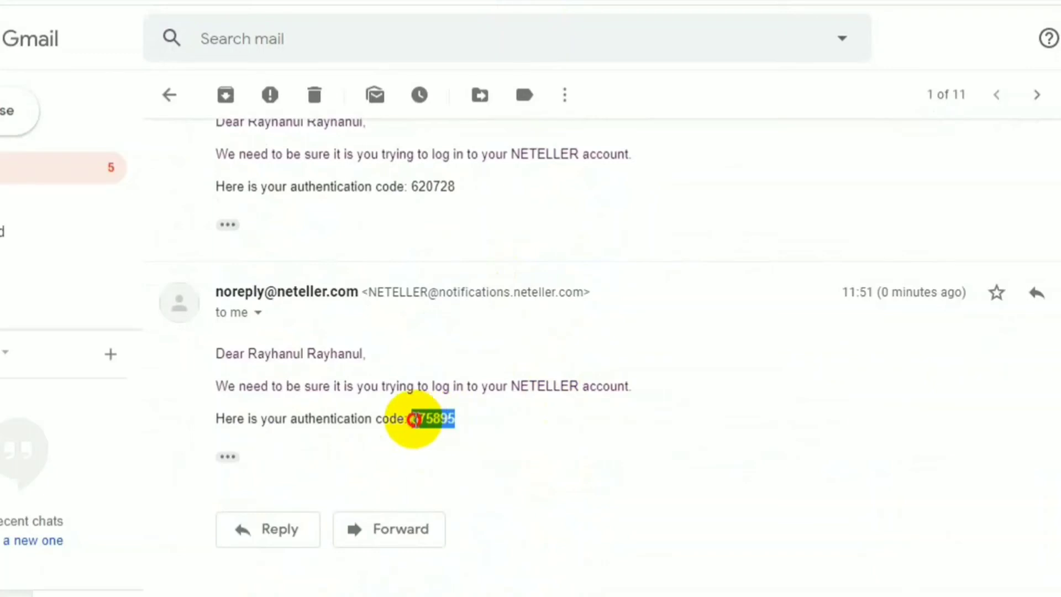
right_click(414, 419)
click(452, 432)
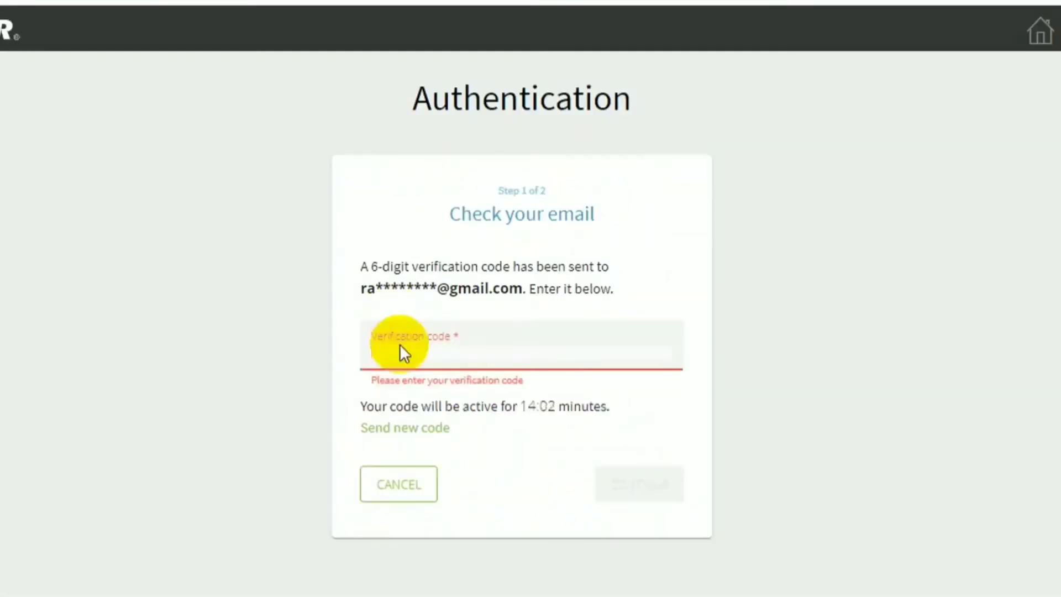
- Paste the email authentication code into the Verification code field and continue to the Secure ID step
right_click(399, 343)
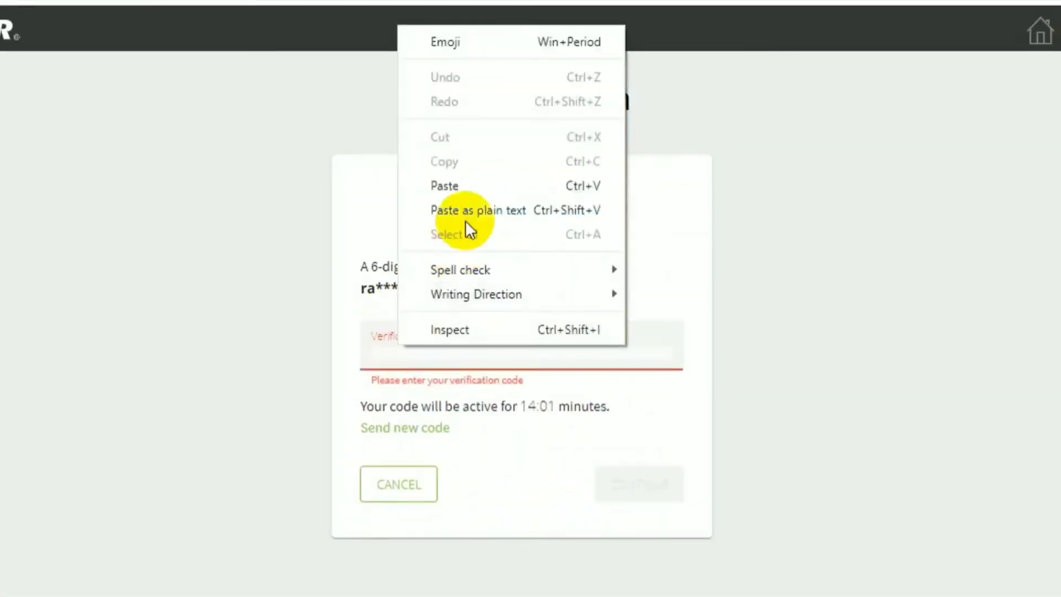
click(471, 188)
click(636, 484)
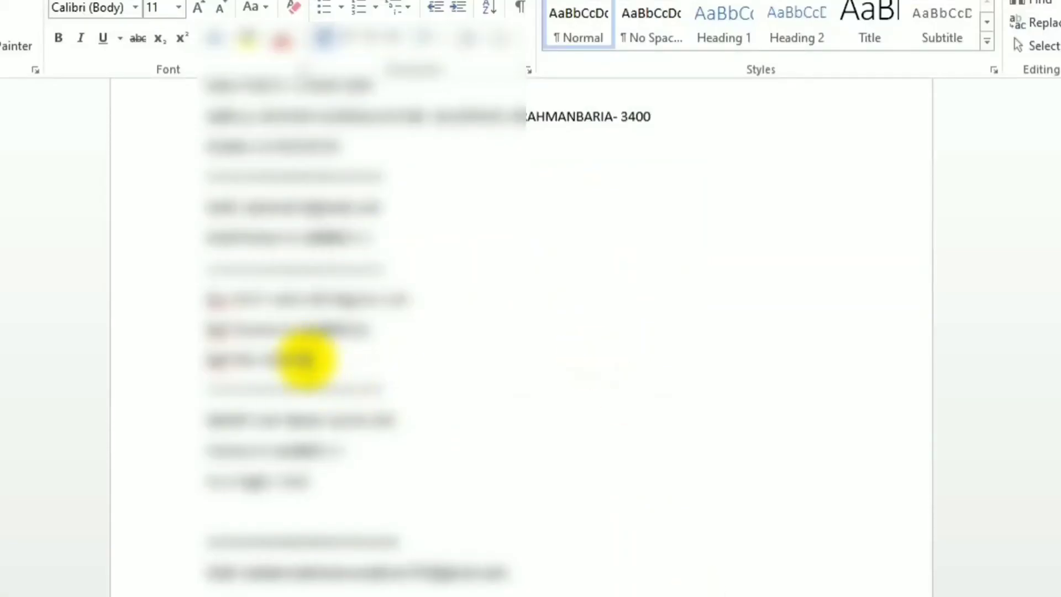
- Copy the Secure ID from the Word notes into the PIN field and sign in to NETELLER
click(266, 361)
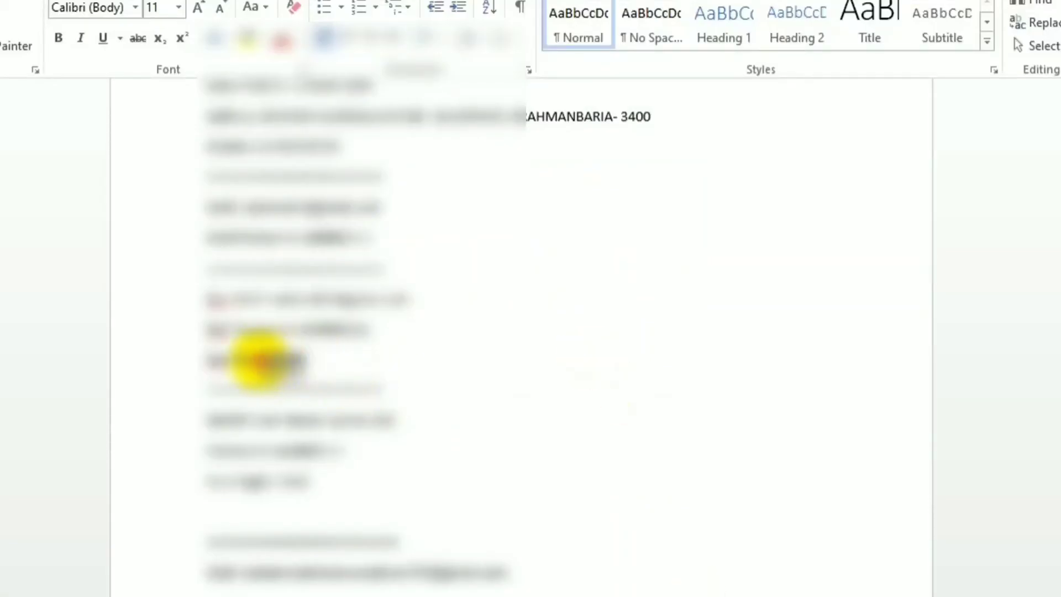
right_click(273, 362)
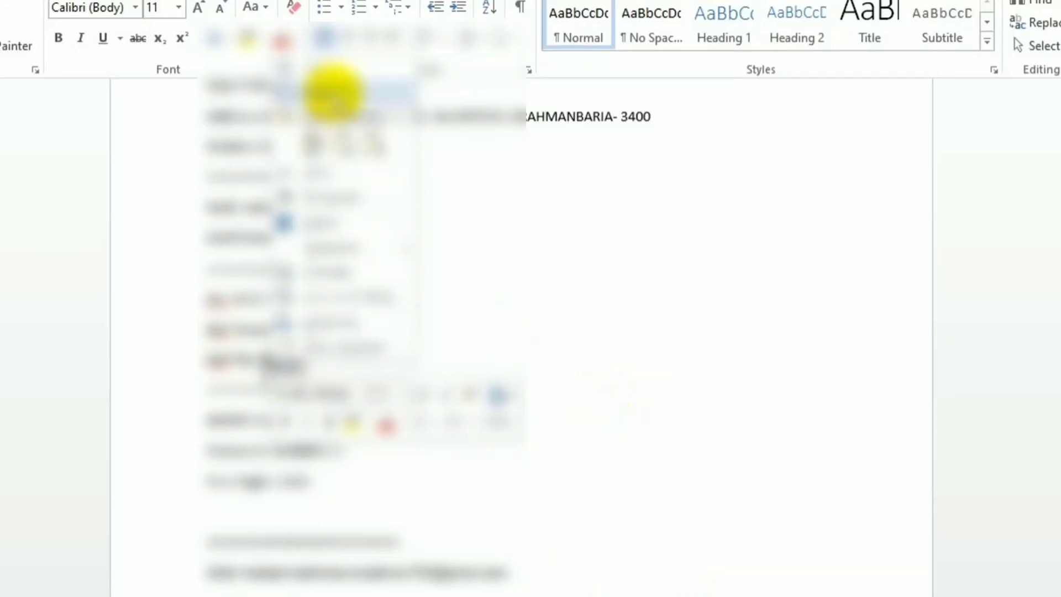
click(331, 92)
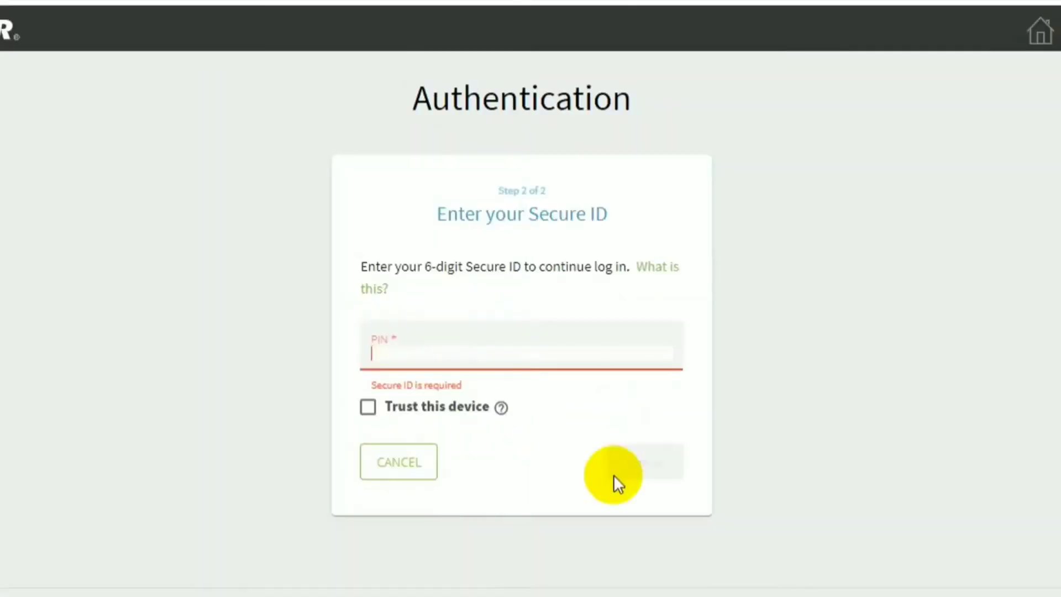
right_click(389, 346)
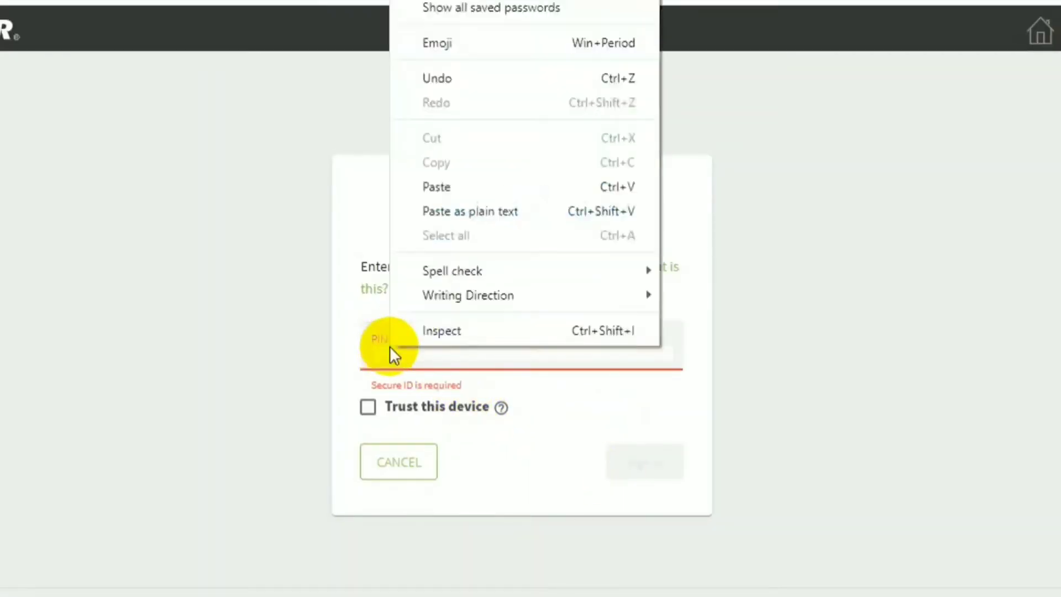
click(445, 183)
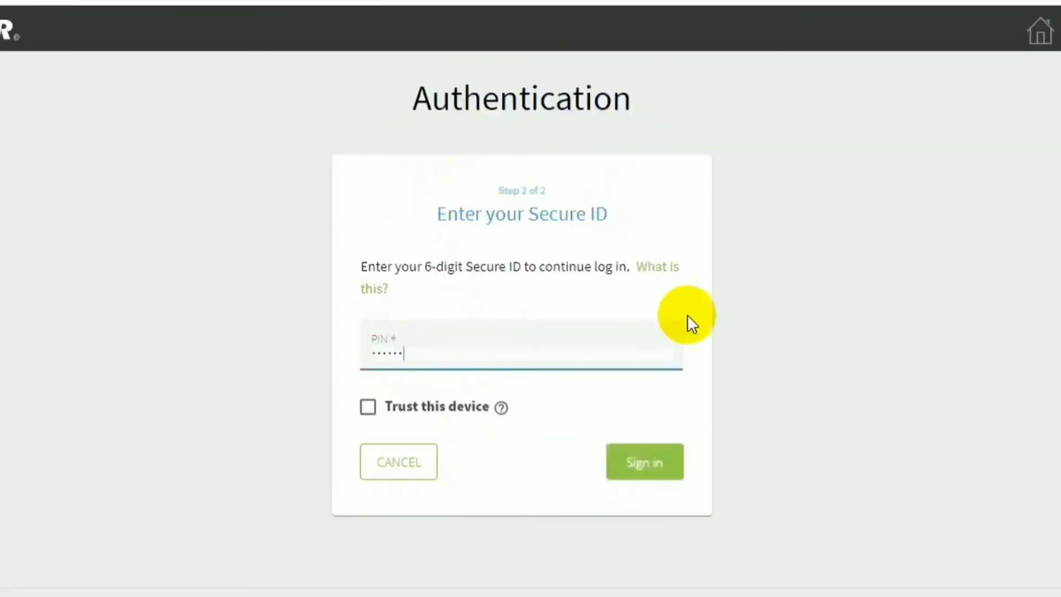
click(640, 453)
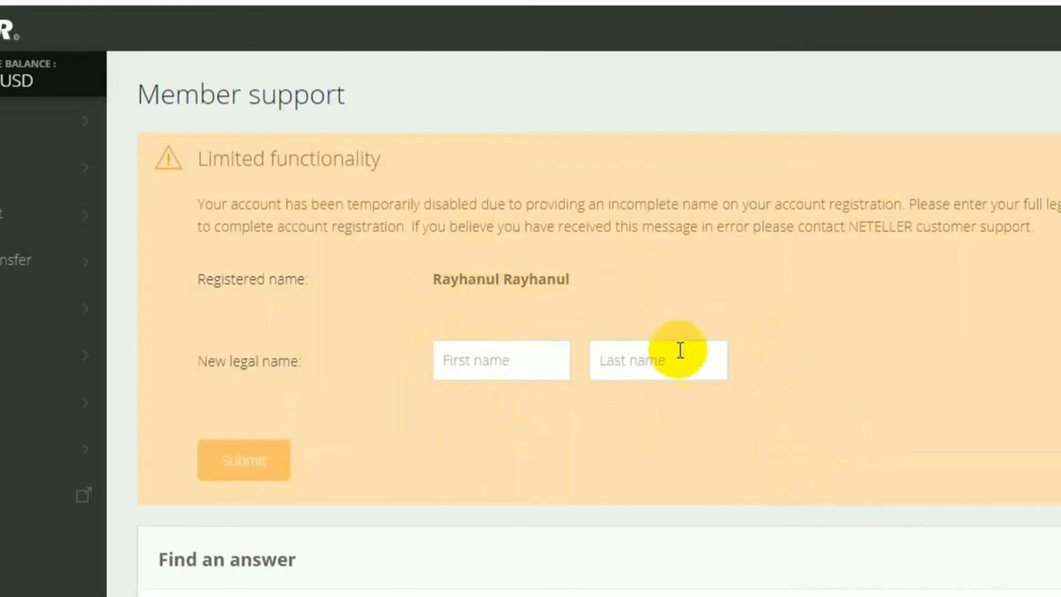
- Replace the First name under New legal name with the pasted registered name, trimmed to its first word
scroll(597, 366, down, 4)
scroll(597, 374, up, 4)
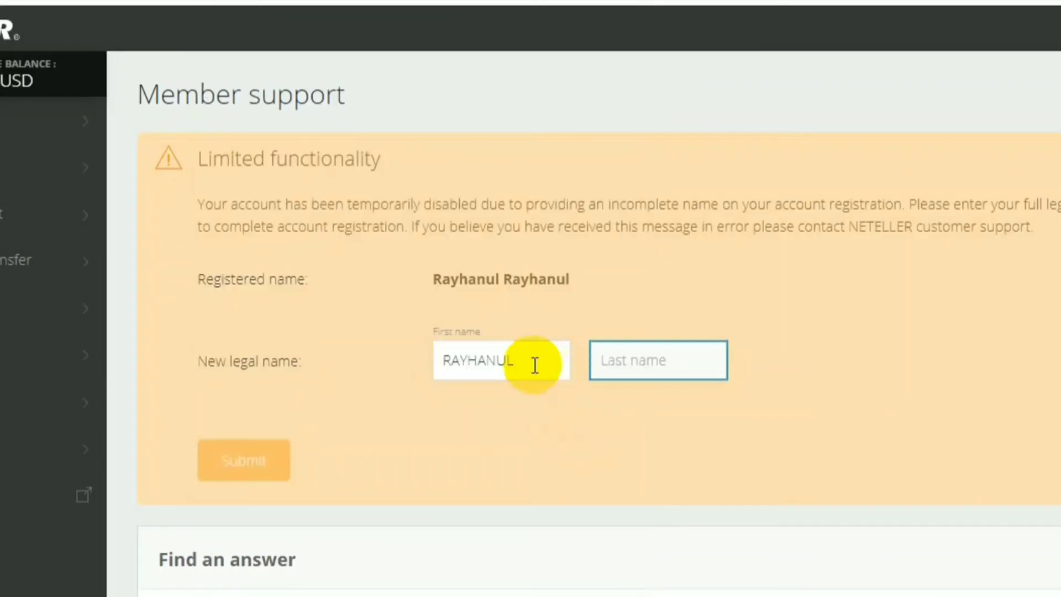
drag(535, 361, 423, 353)
key(BackSpace)
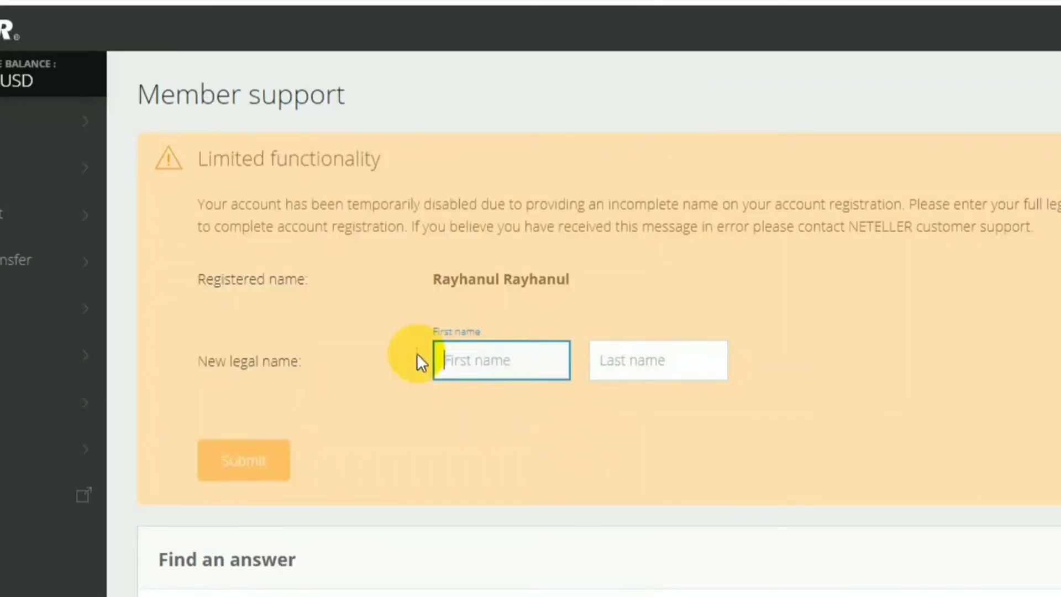
key(ctrl+v)
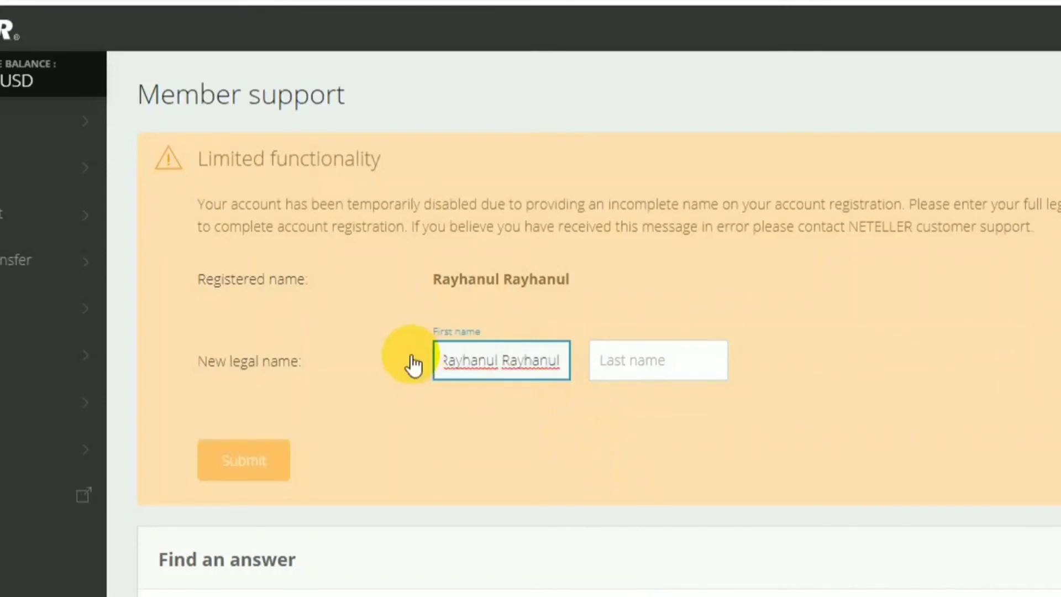
key(BackSpace)
key(BackSpace)
key(BackSpace)
key(BackSpace)
key(BackSpace)
key(BackSpace)
key(BackSpace)
key(BackSpace)
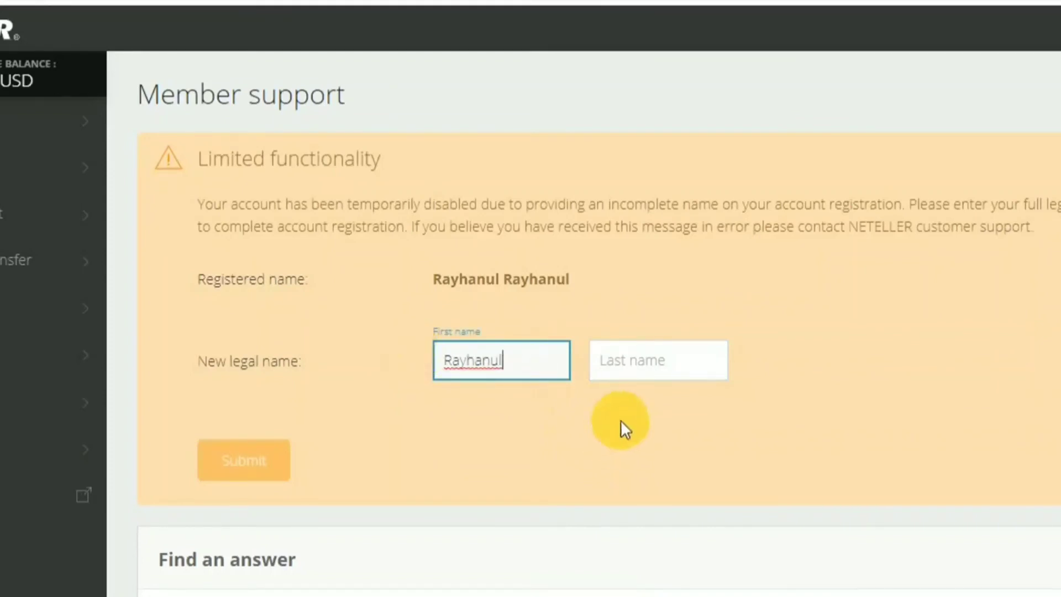
- Paste the registered name into the Last name field and trim it to a single word
click(653, 362)
key(ctrl+v)
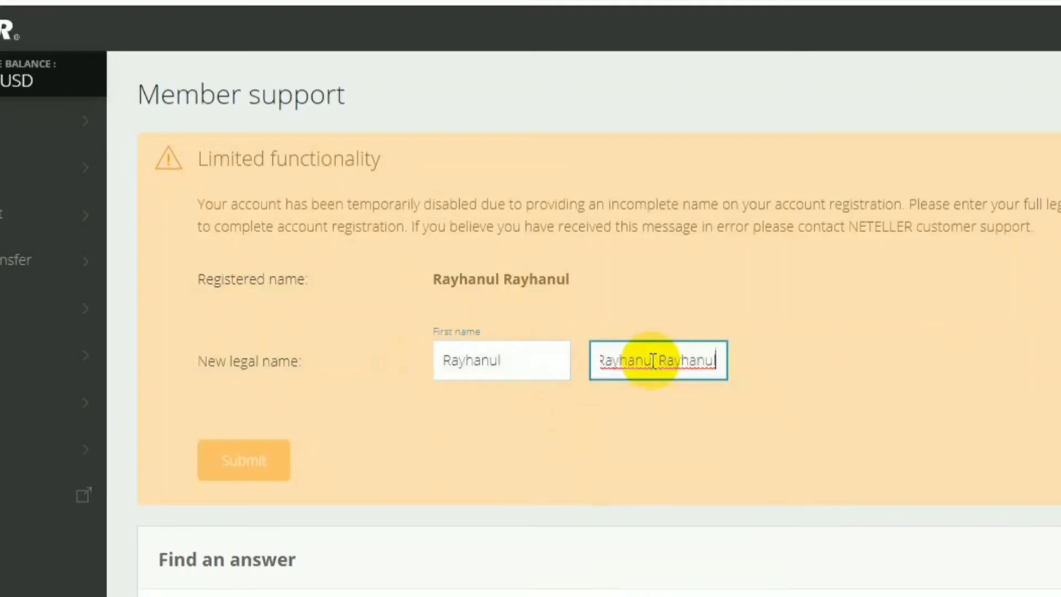
click(660, 358)
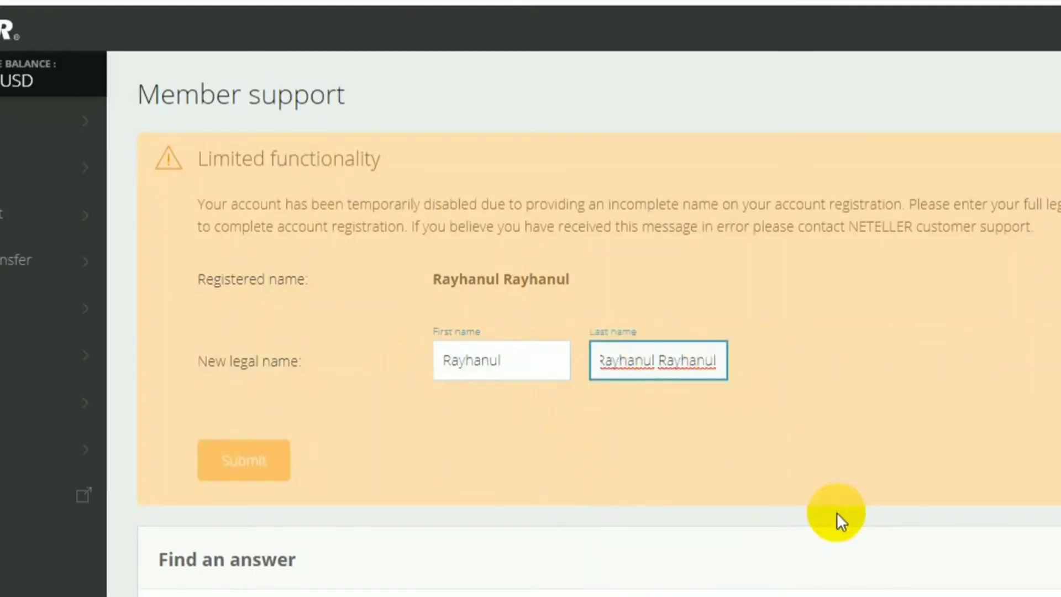
key(BackSpace)
key(BackSpace)
key(BackSpace)
key(BackSpace)
key(BackSpace)
key(BackSpace)
key(BackSpace)
key(BackSpace)
key(BackSpace)
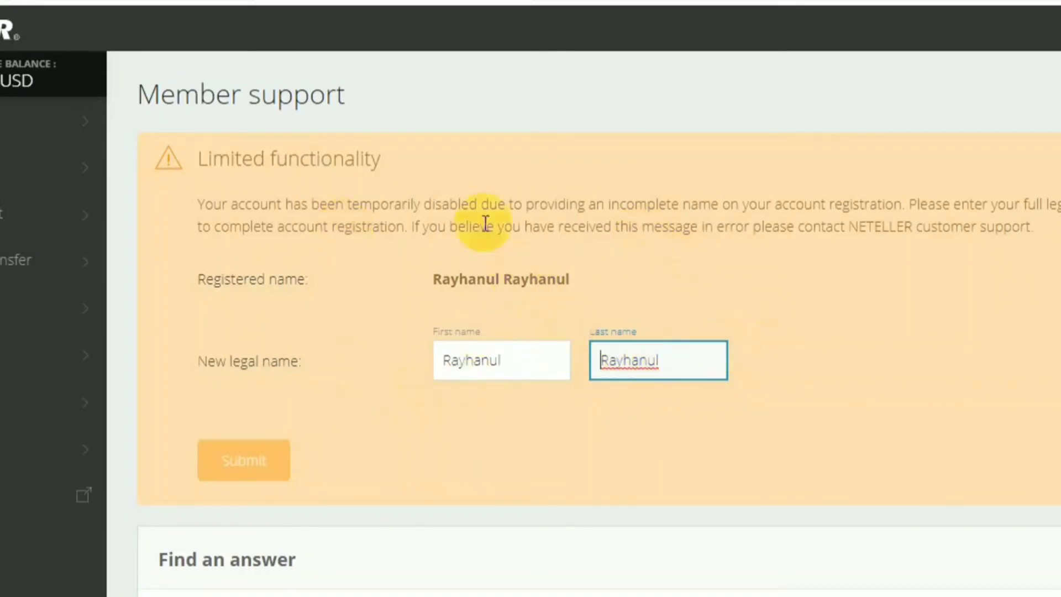
- Submit the new legal name on the Member support page
scroll(386, 337, down, 2)
click(430, 329)
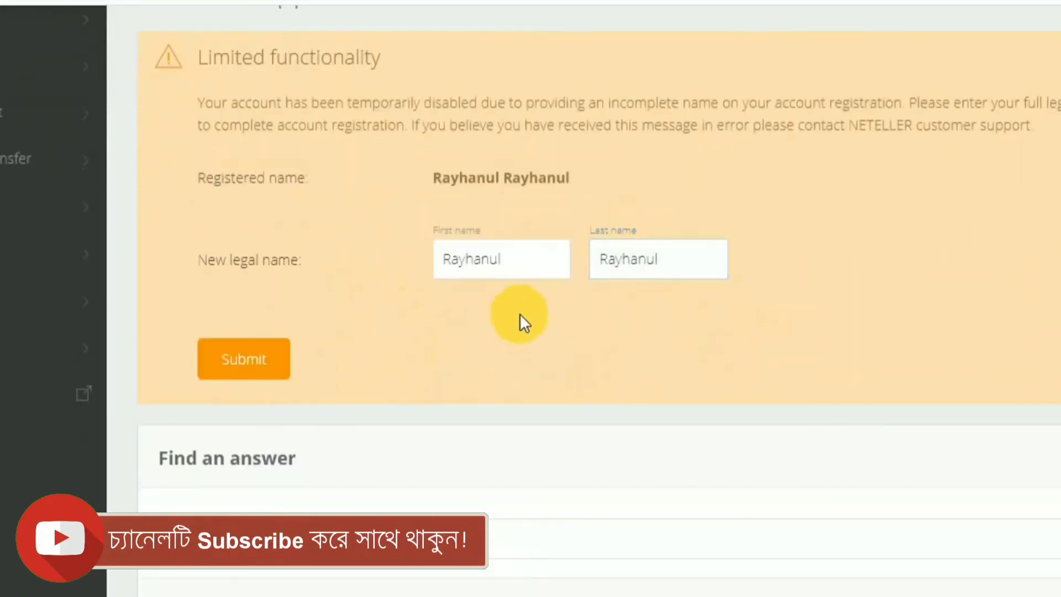
click(256, 355)
scroll(386, 354, down, 3)
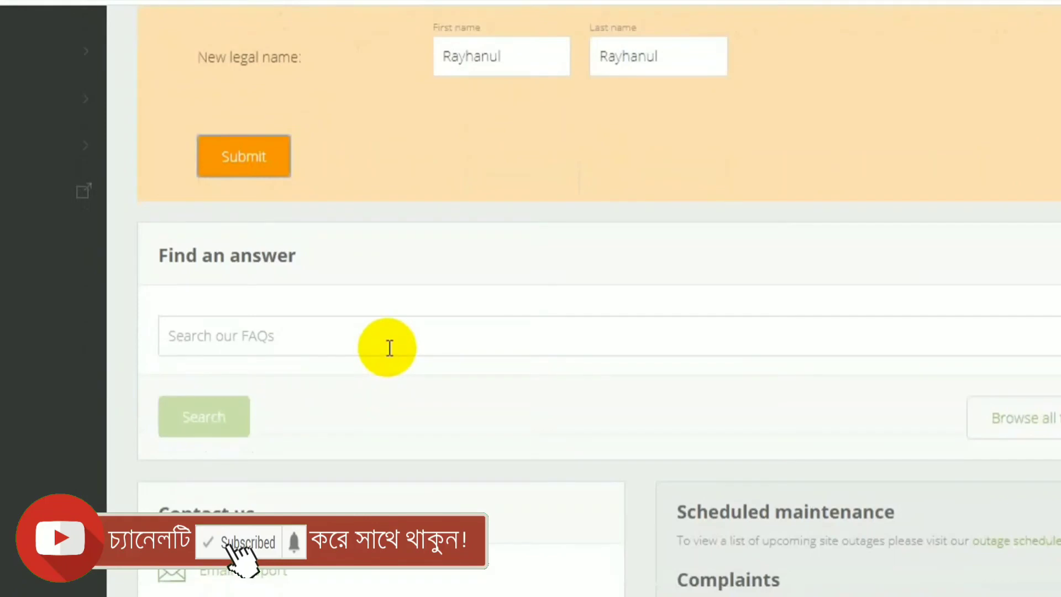
scroll(416, 309, up, 3)
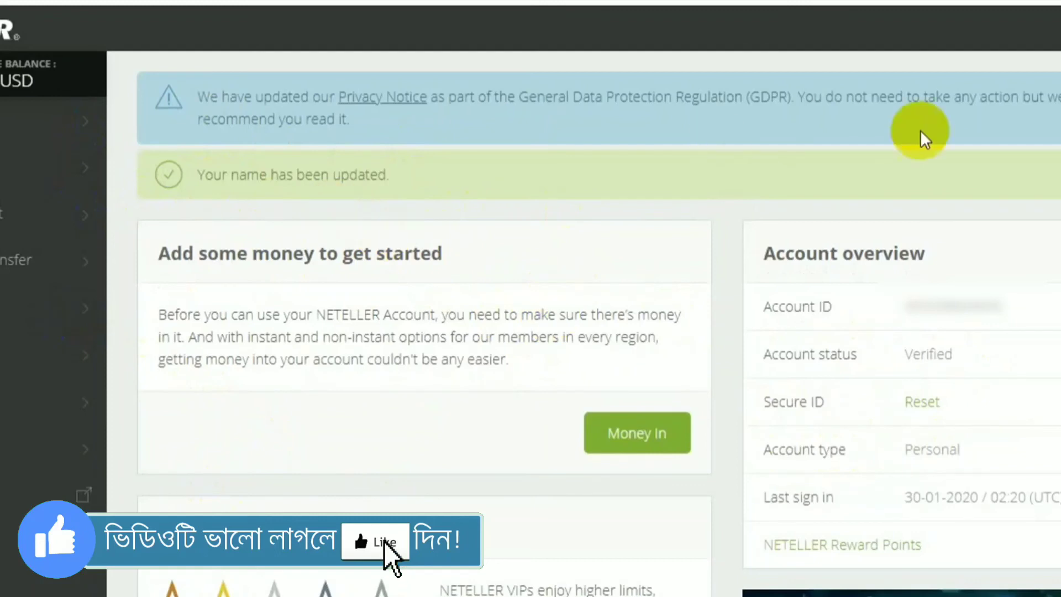
- Check the name in the account menu, and examine the account overview and VIP Status sections of the NETELLER dashboard
click(1053, 27)
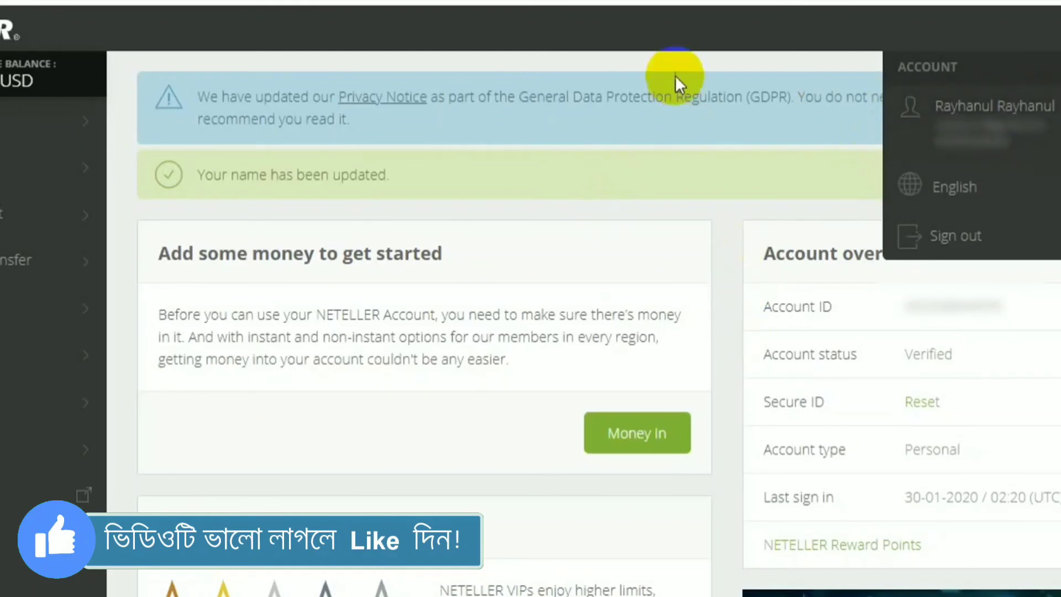
click(677, 31)
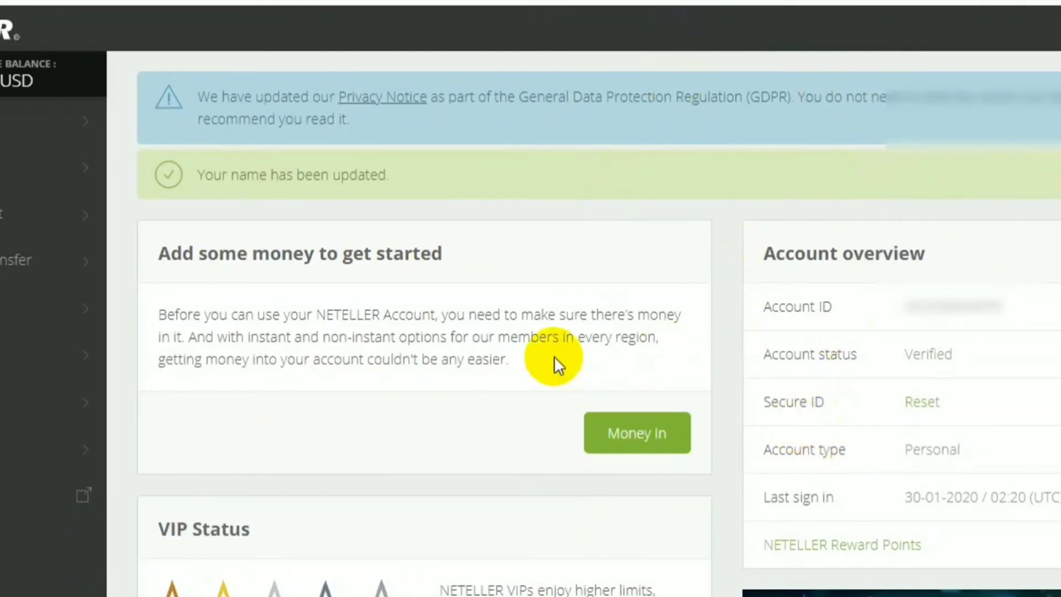
scroll(558, 353, down, 3)
scroll(562, 349, up, 3)
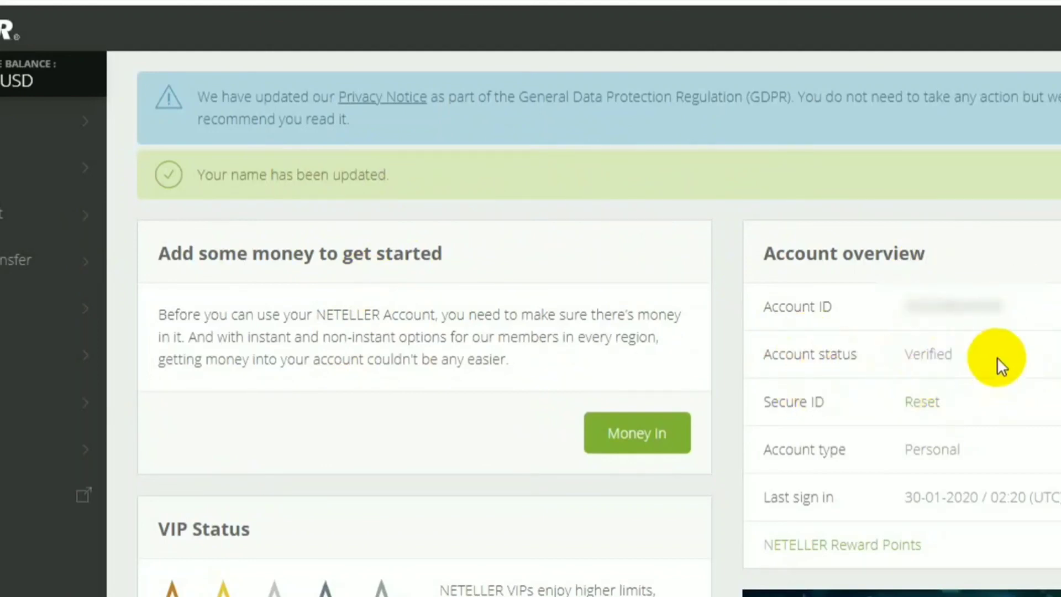
scroll(311, 434, down, 5)
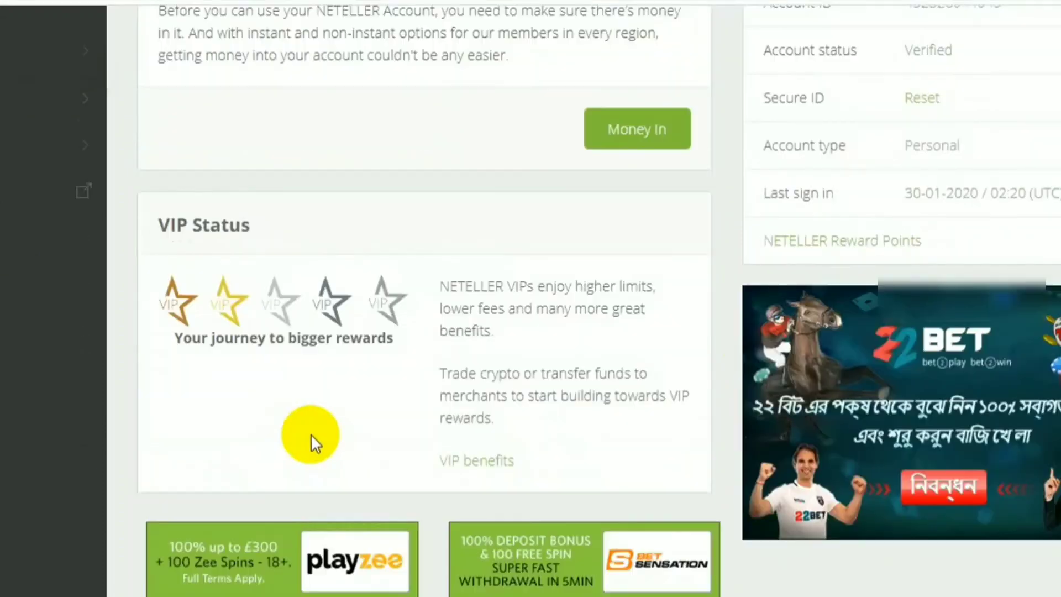
scroll(311, 433, up, 5)
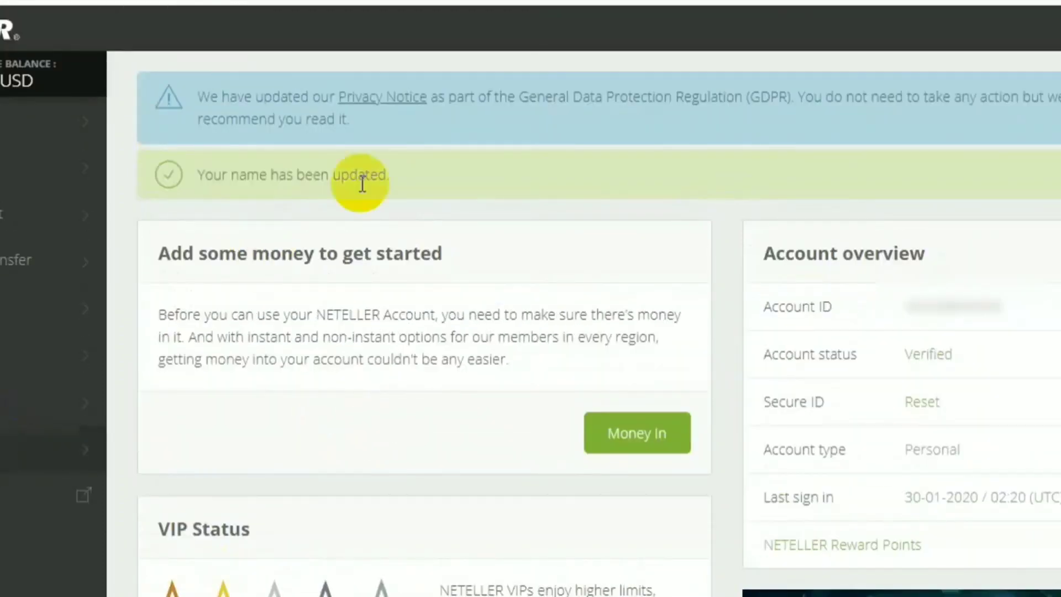
scroll(299, 405, down, 8)
scroll(304, 395, up, 8)
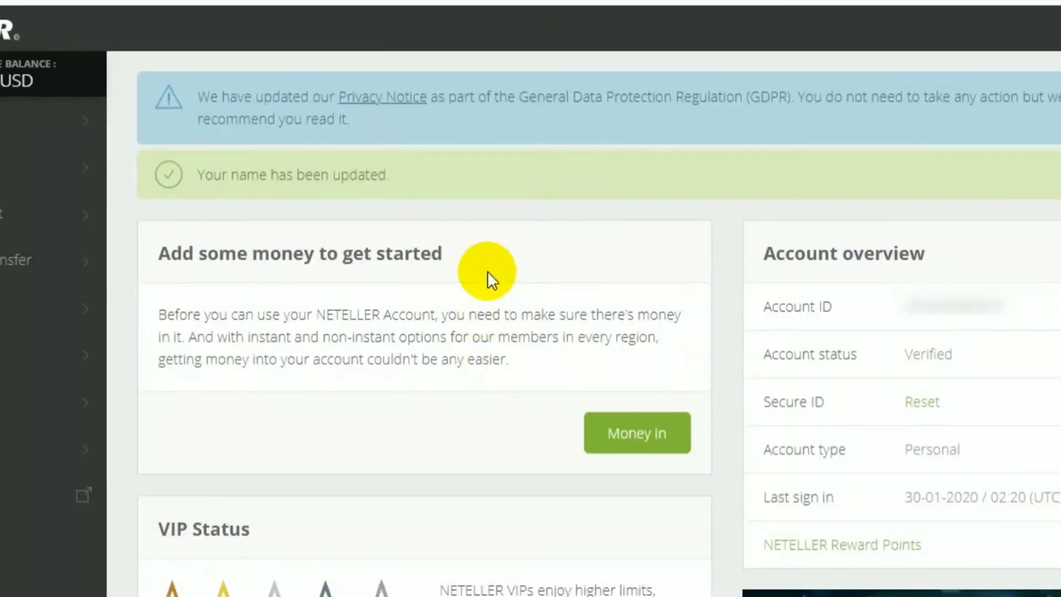
scroll(487, 277, down, 5)
scroll(428, 289, up, 5)
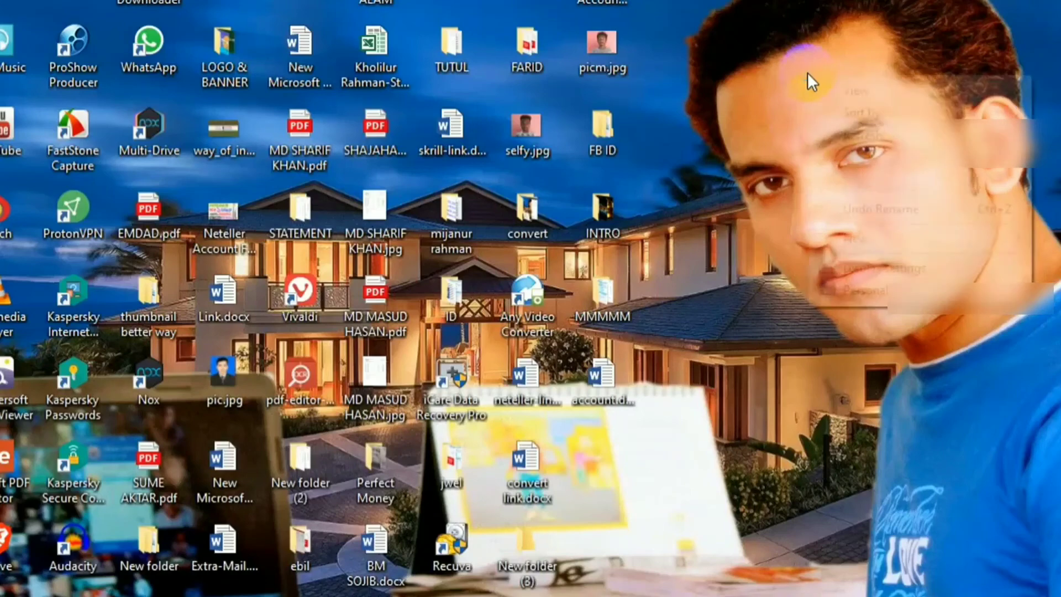
right_click(807, 73)
click(863, 142)
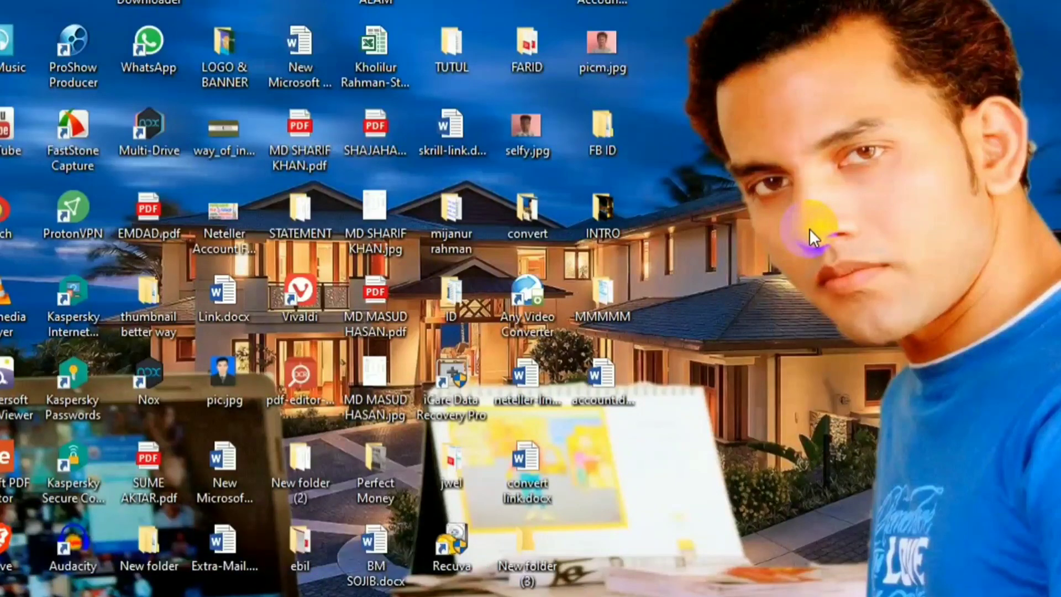
right_click(763, 133)
click(820, 191)
right_click(763, 135)
click(819, 191)
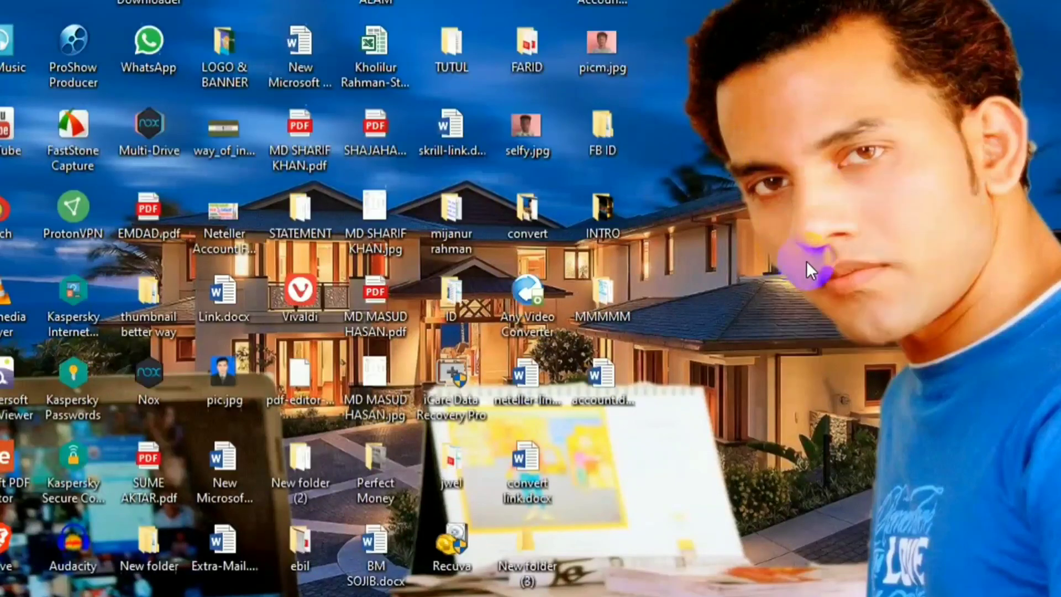